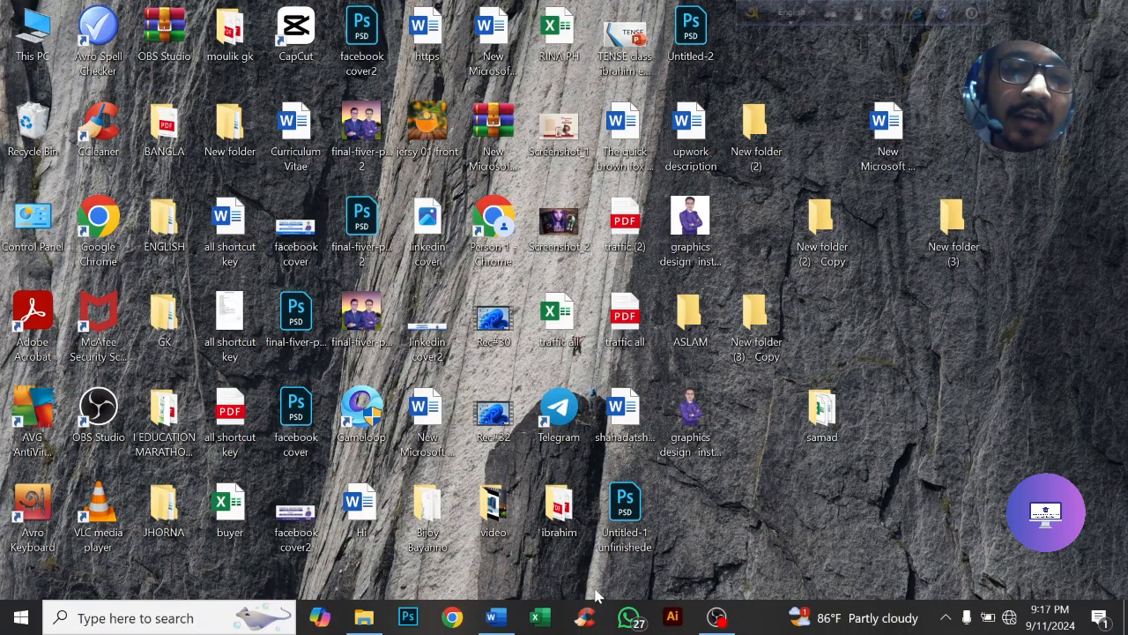
Switch to the open Word document and enter the Bangla syllables কা কি on a new line below the vowel signs
{"action": "left_click", "coordinate": [511, 618]}
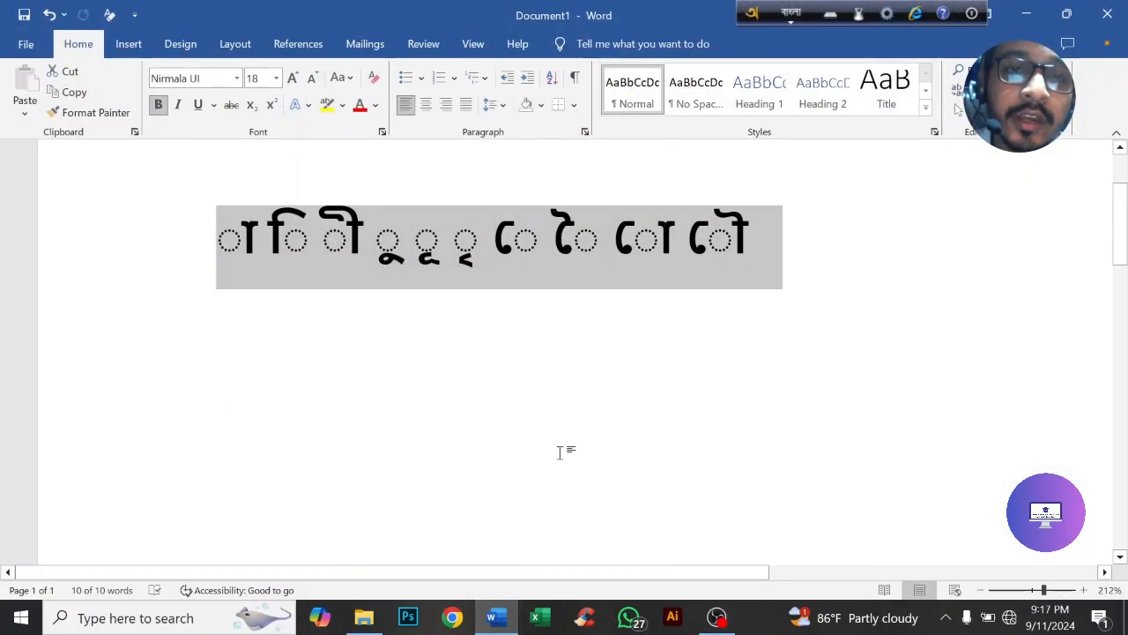
{"action": "left_click", "coordinate": [667, 356]}
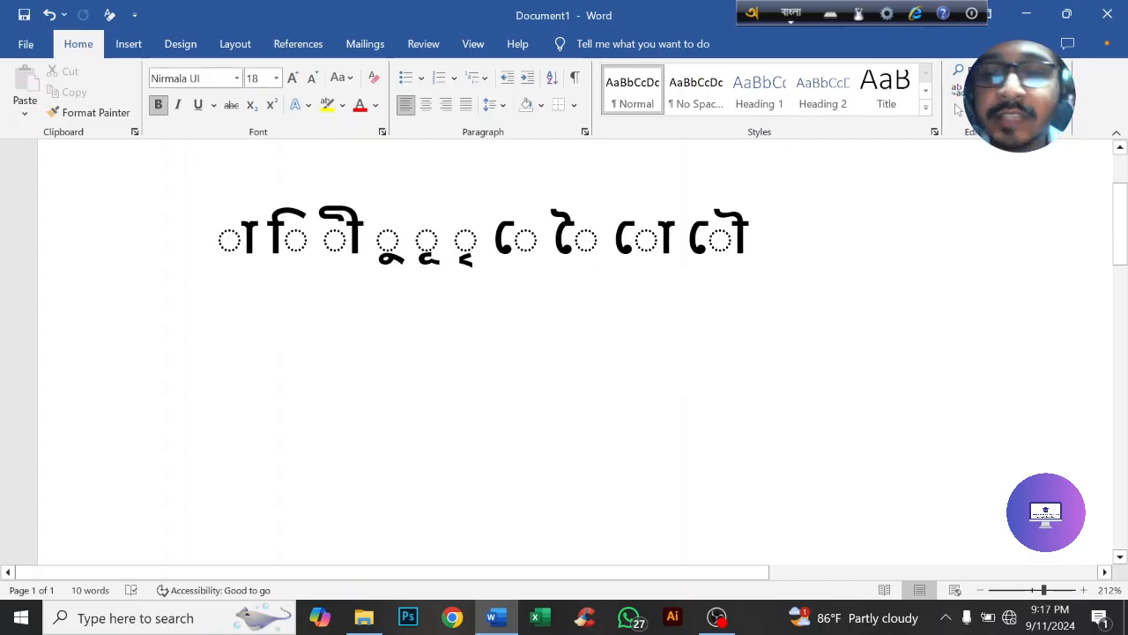
{"action": "key", "text": "Return"}
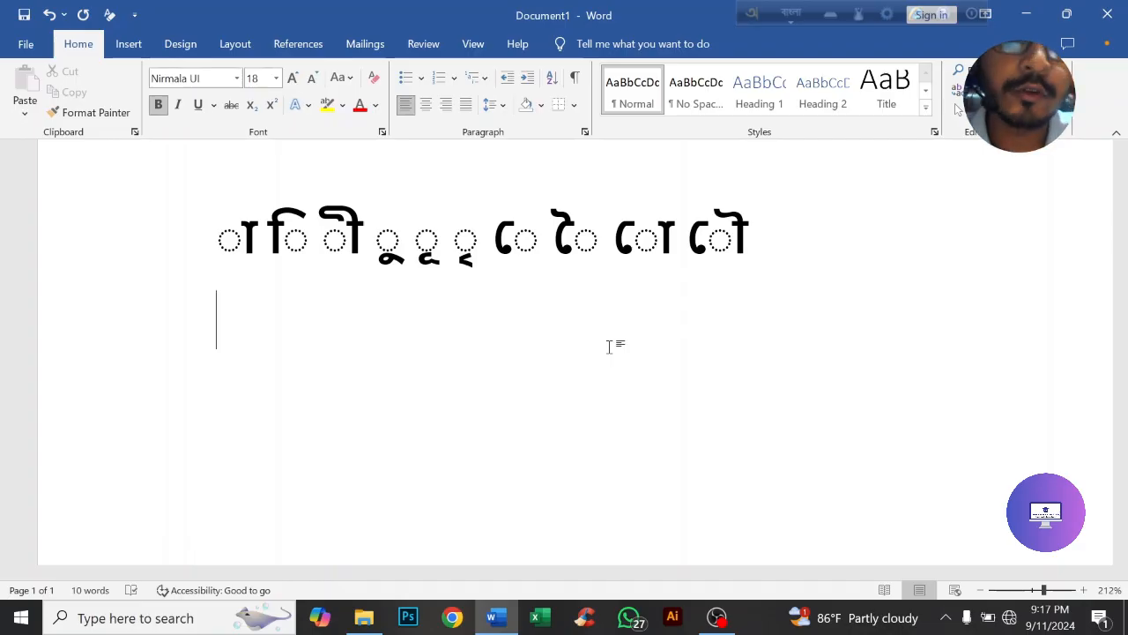
{"action": "type", "text": "k"}
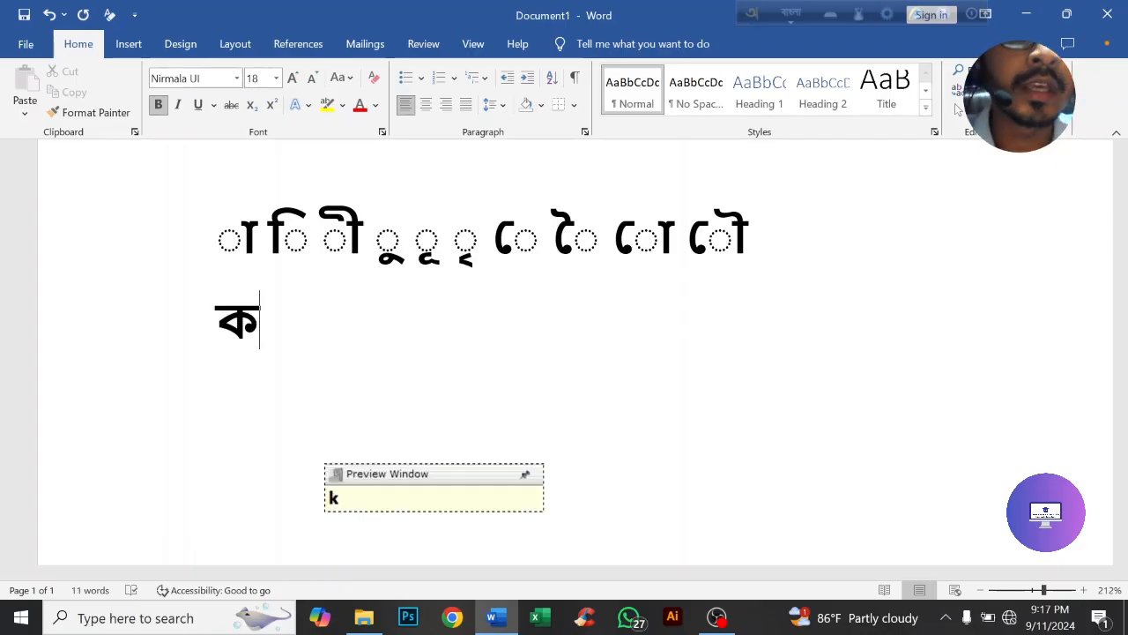
{"action": "type", "text": "a "}
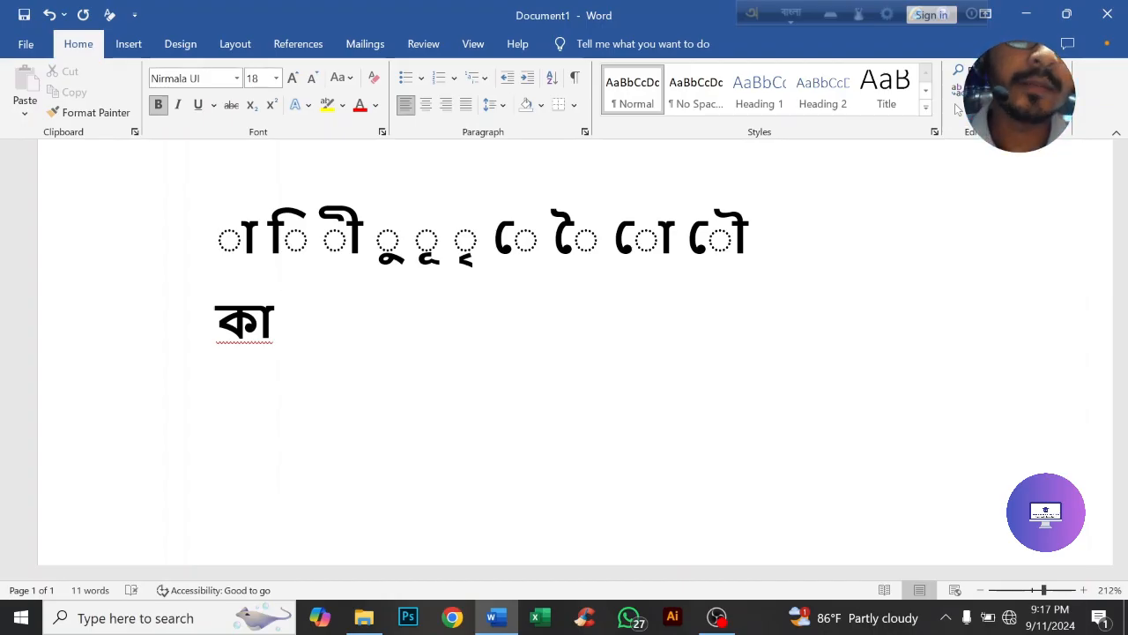
{"action": "type", "text": "k"}
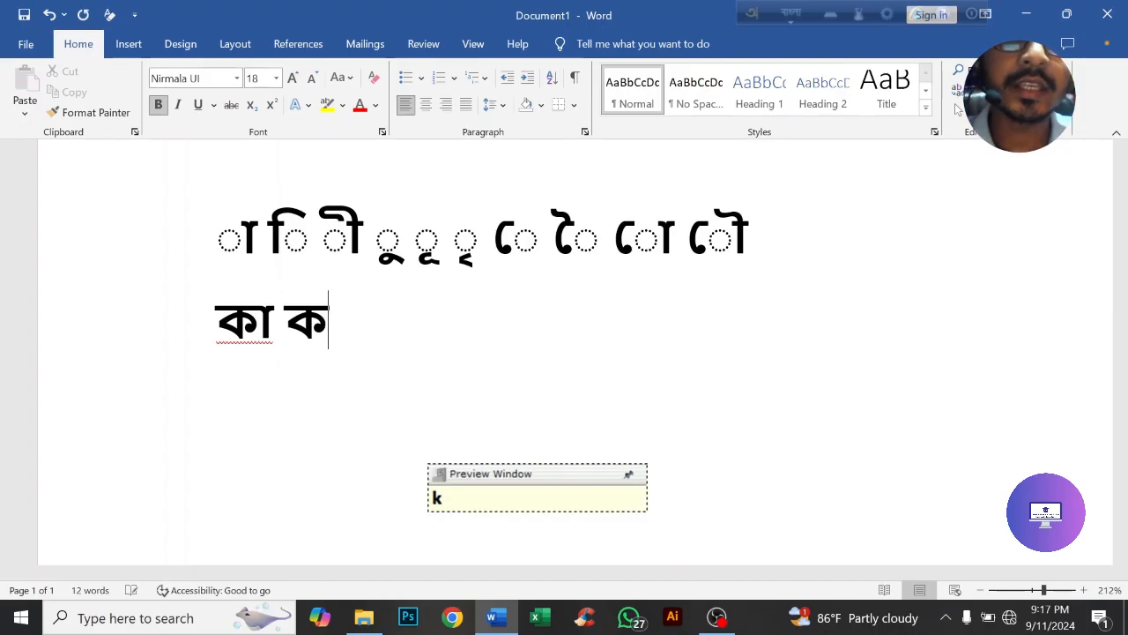
{"action": "type", "text": "i"}
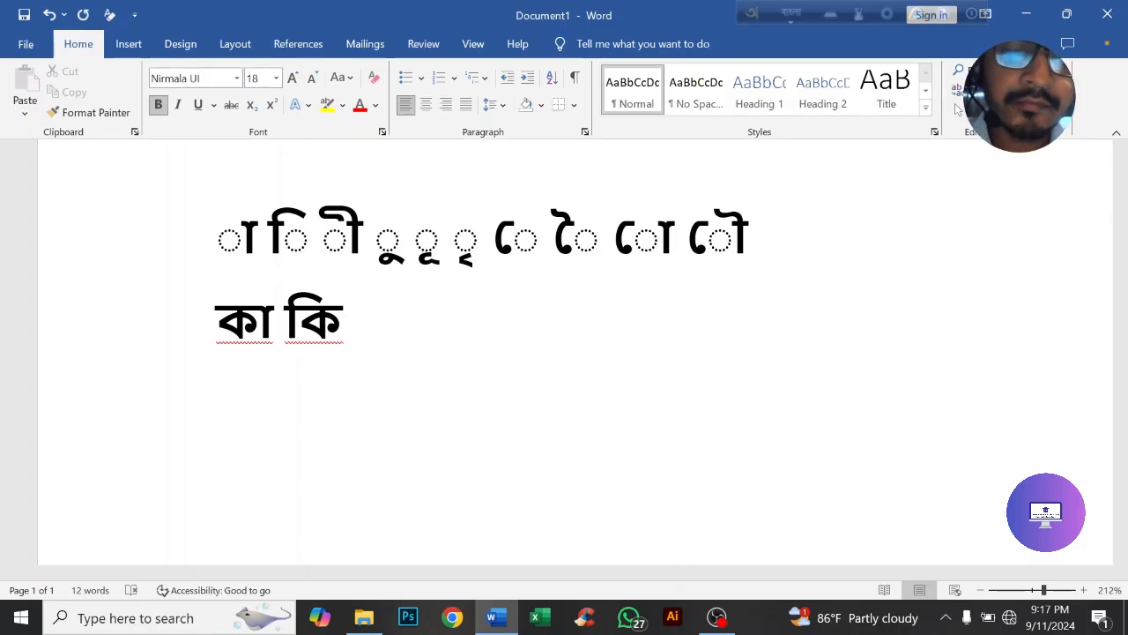
Continue the second line with the syllables খী খী খি খী using phonetic Bangla typing
{"action": "type", "text": "kh"}
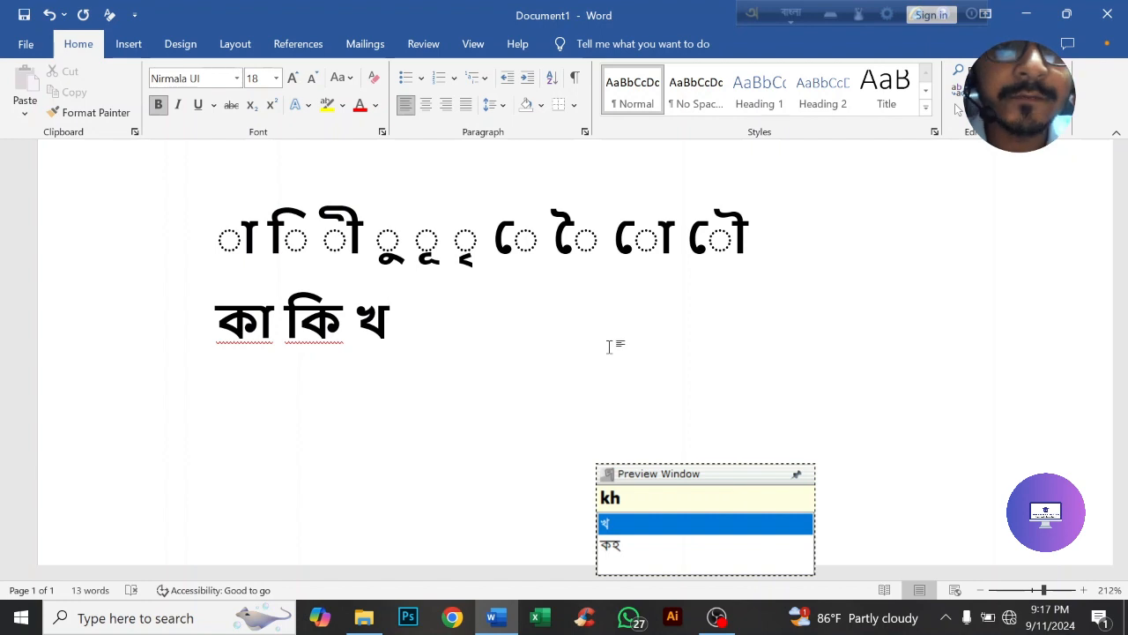
{"action": "type", "text": "I"}
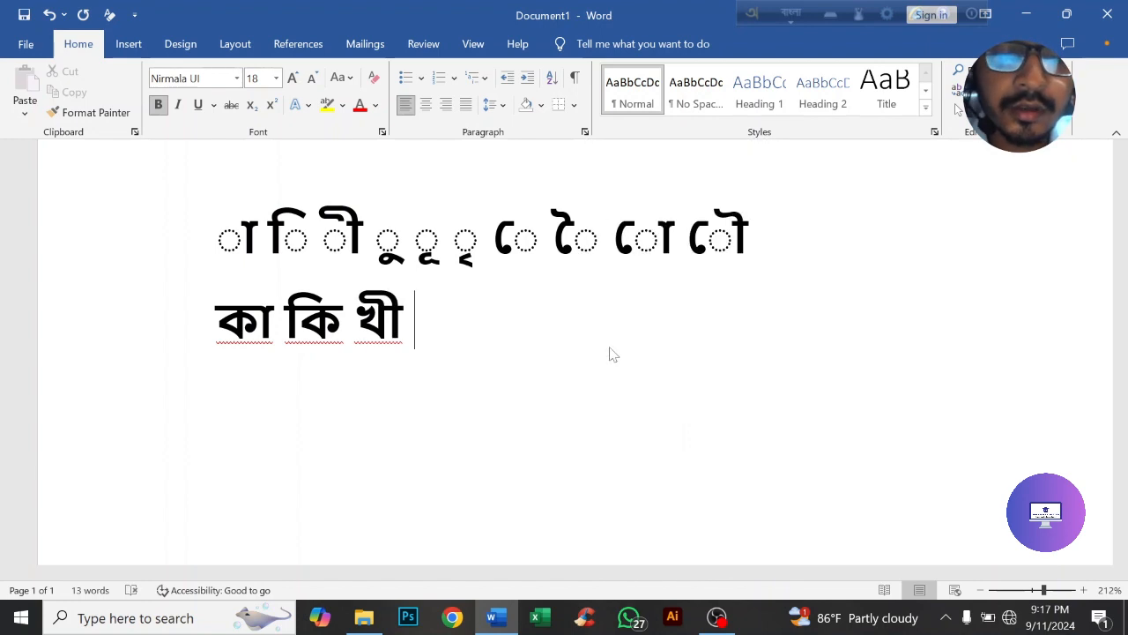
{"action": "type", "text": " kh"}
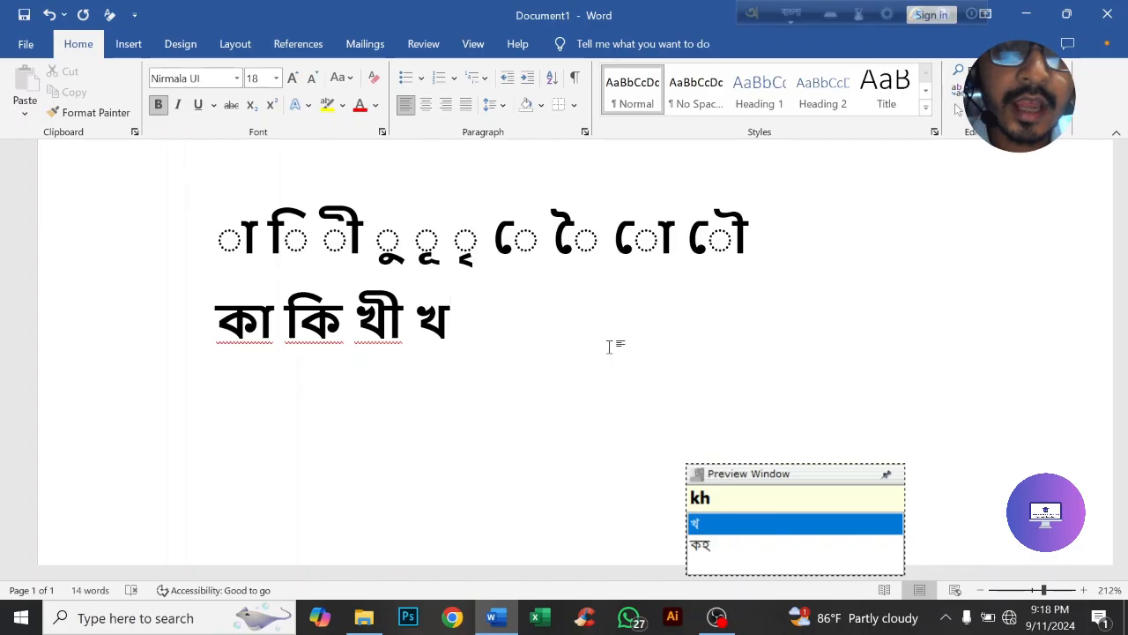
{"action": "type", "text": "I "}
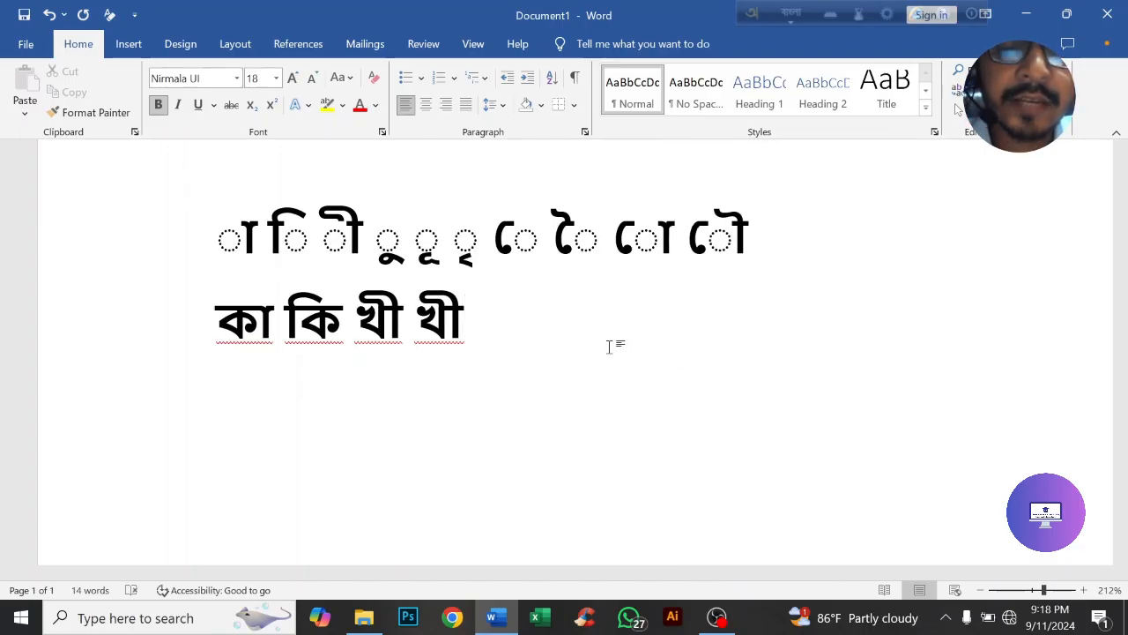
{"action": "type", "text": "K"}
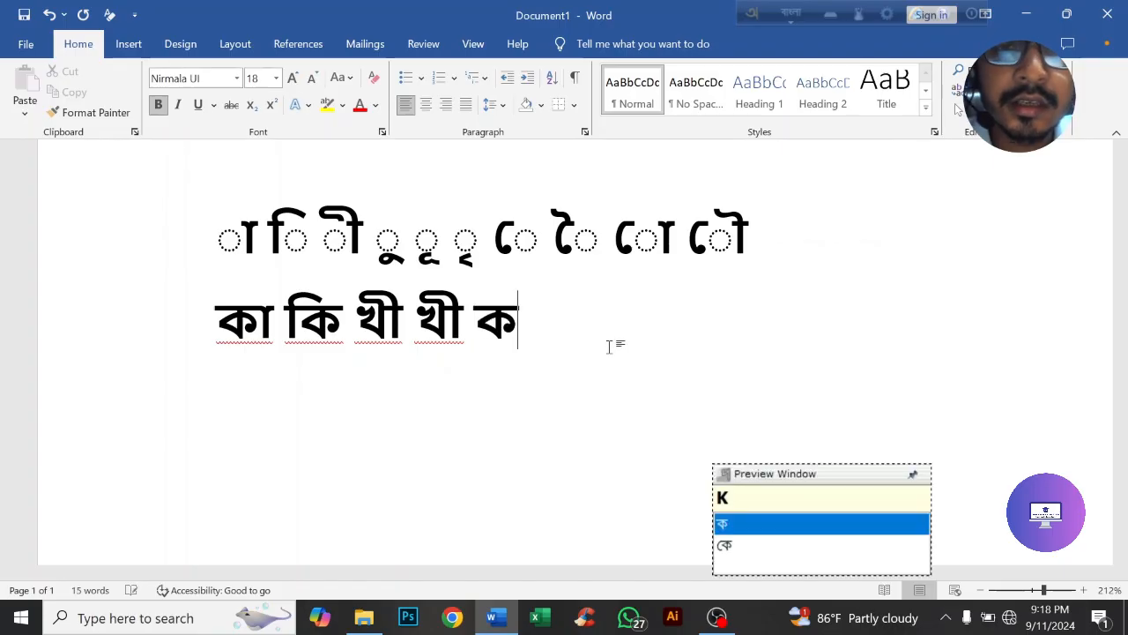
{"action": "type", "text": "h"}
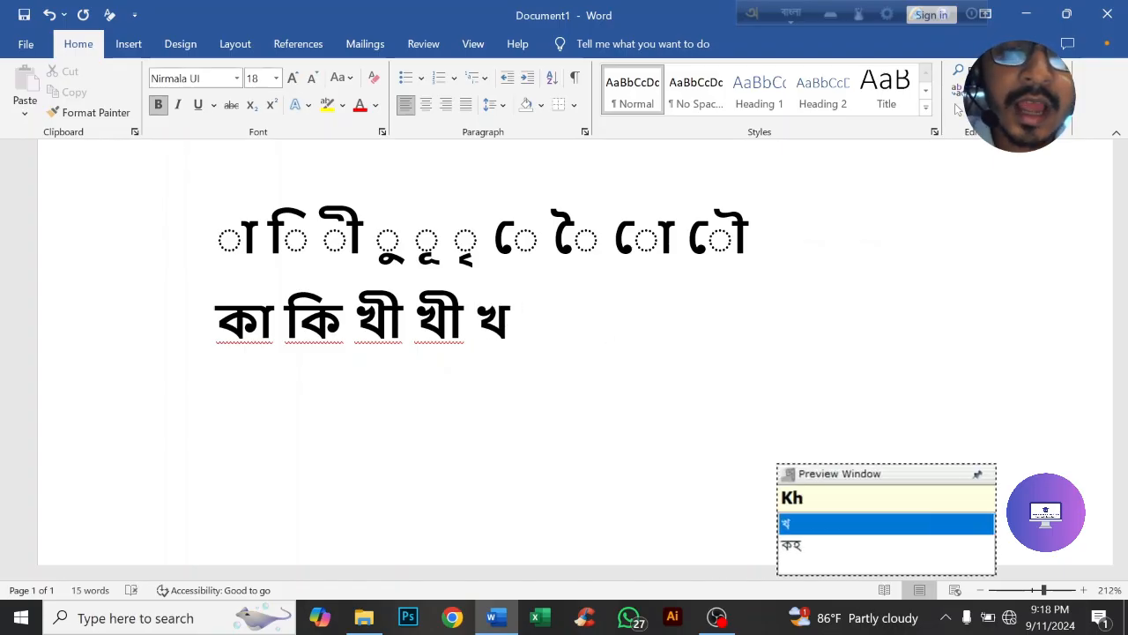
{"action": "type", "text": "i "}
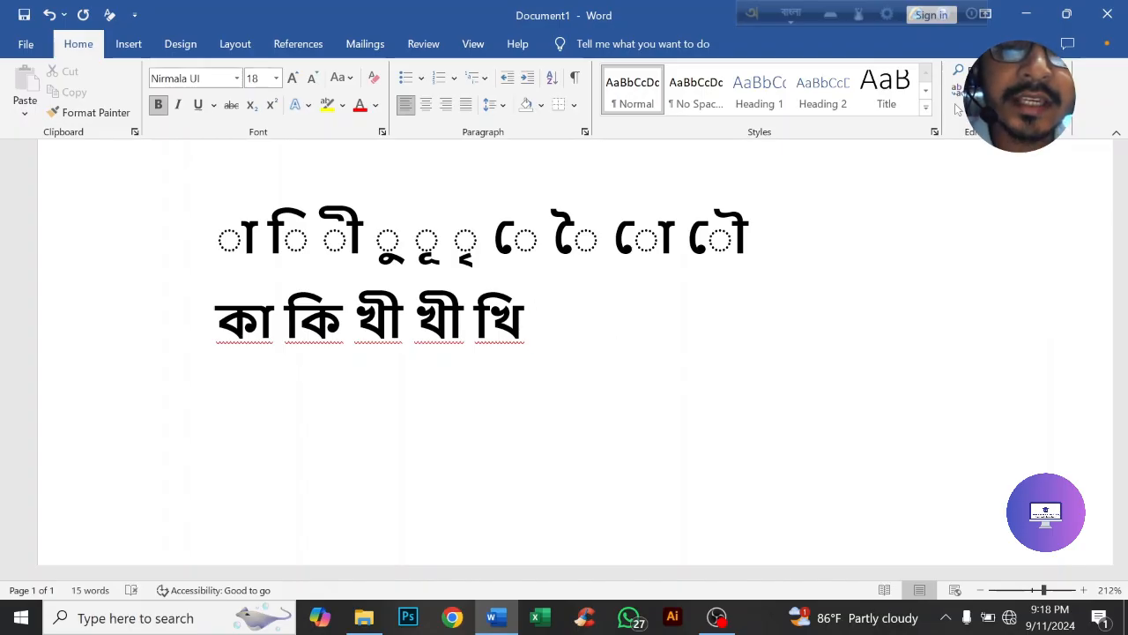
{"action": "type", "text": "KHI"}
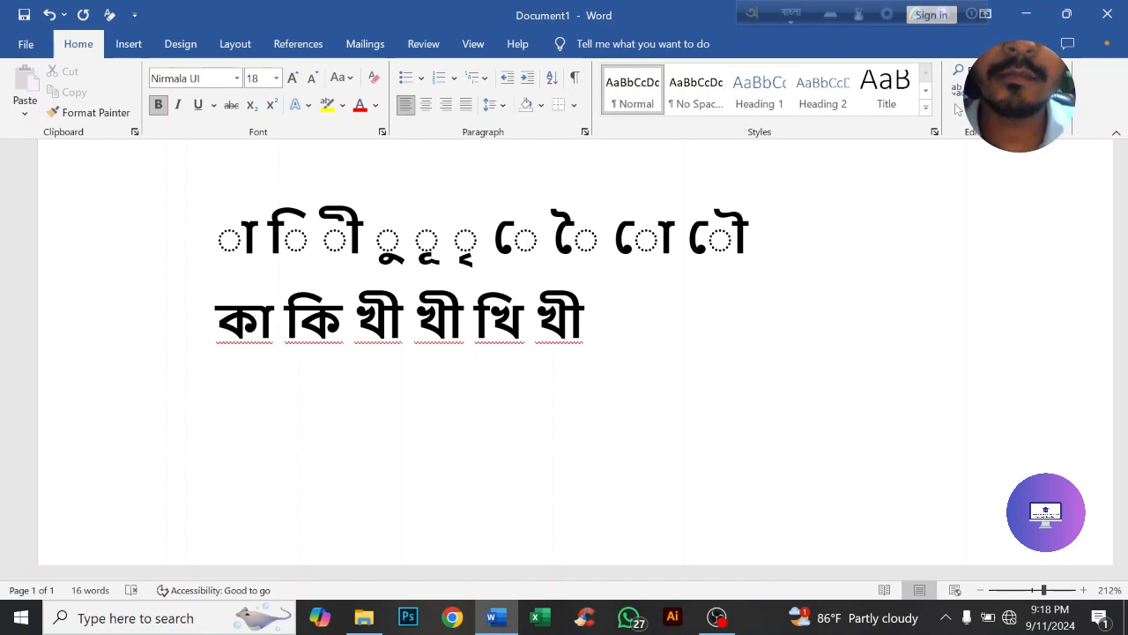
Add the syllables গু কু কূ কে কে to the same line of vowel-sign examples
{"action": "type", "text": "g"}
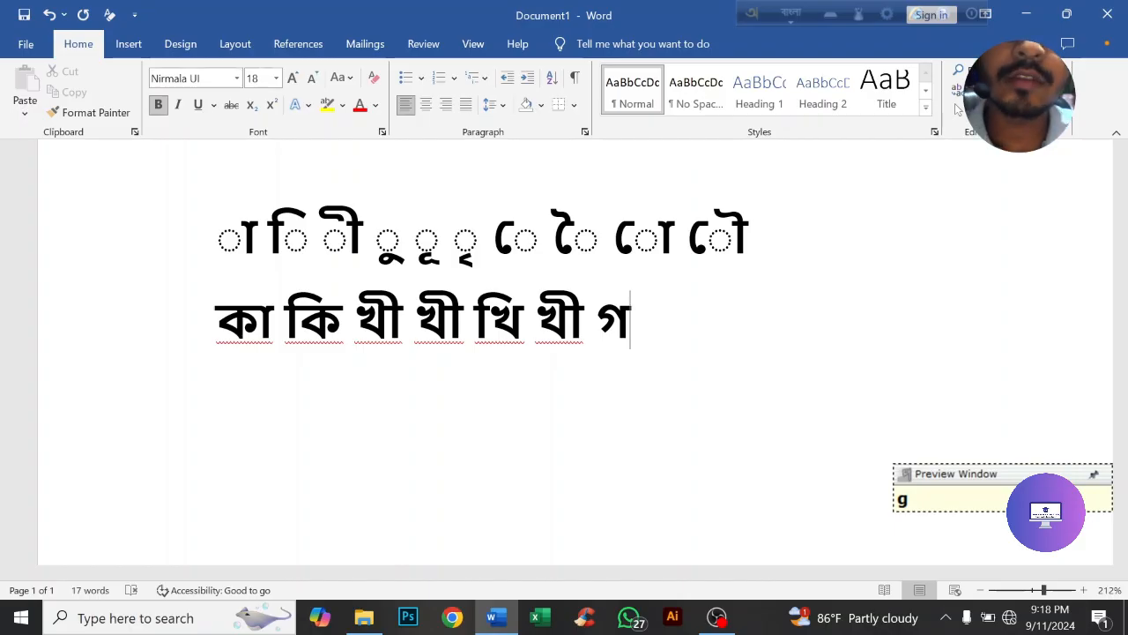
{"action": "type", "text": "u"}
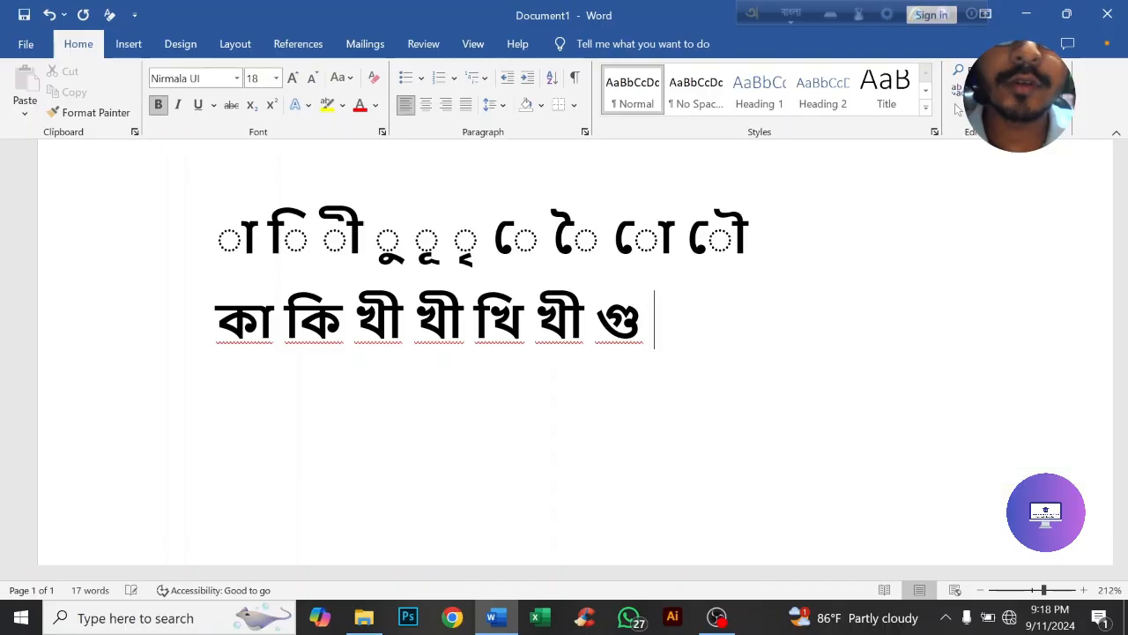
{"action": "type", "text": " ku"}
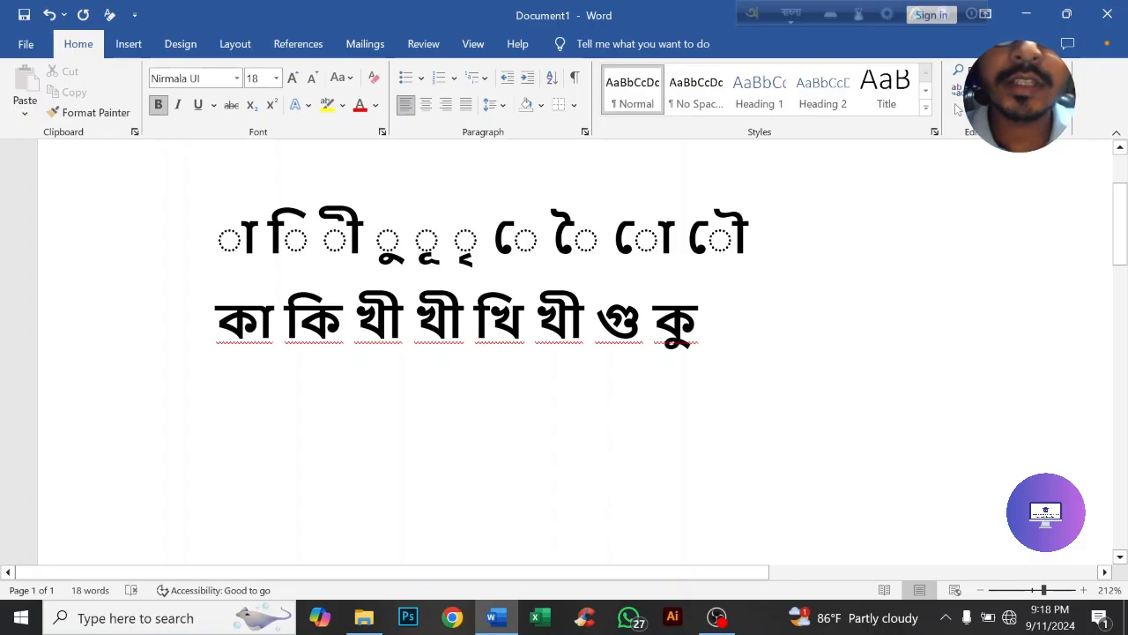
{"action": "type", "text": "kU "}
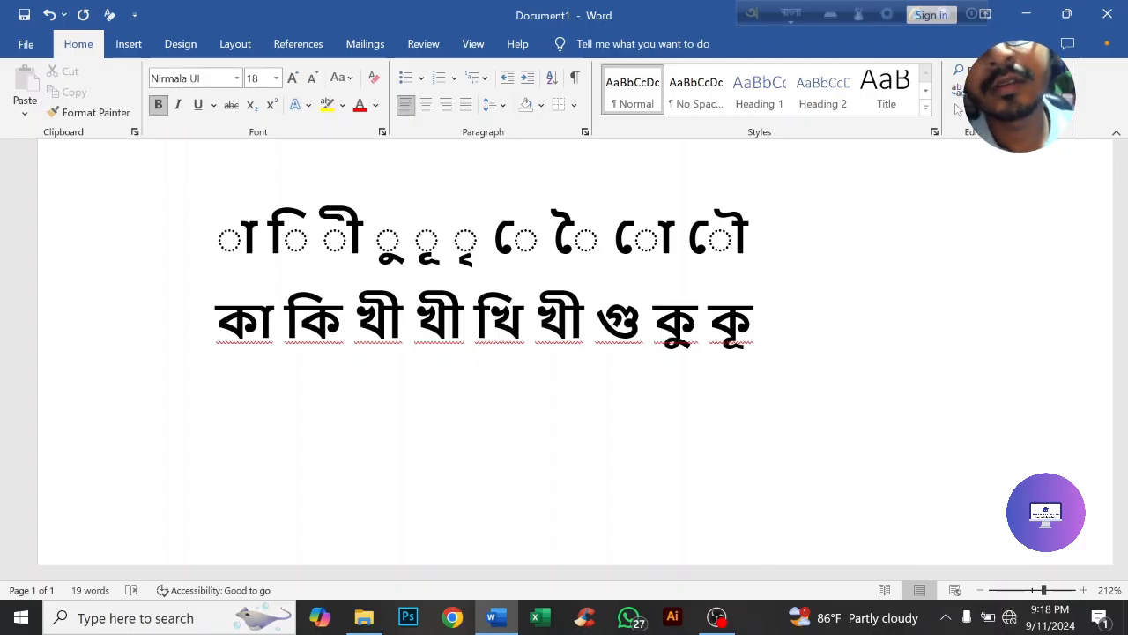
{"action": "type", "text": "k"}
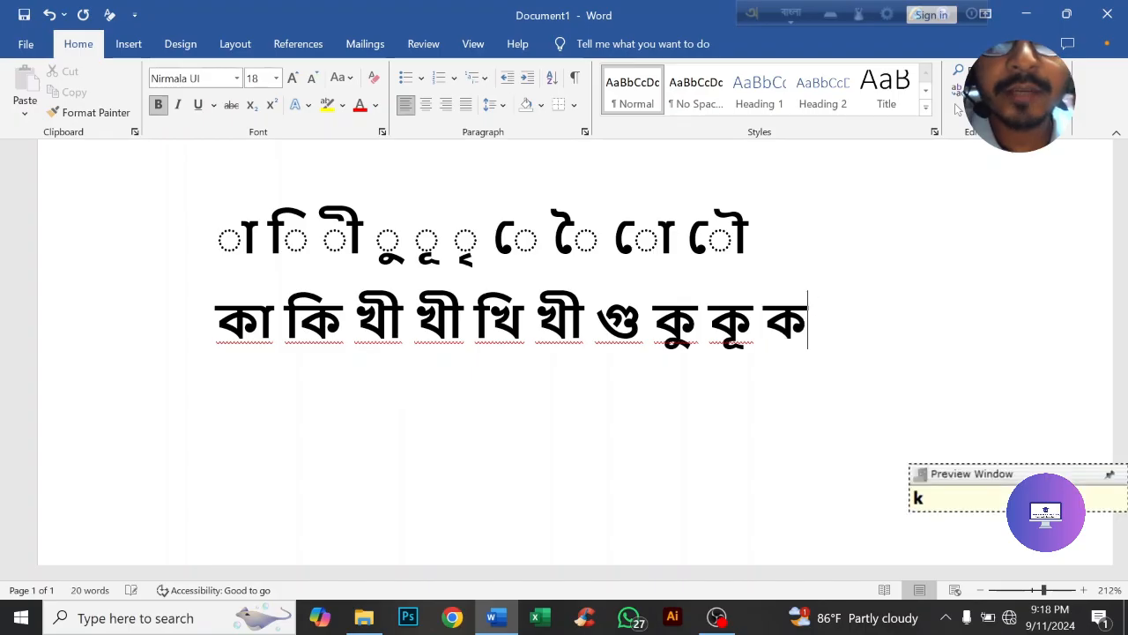
{"action": "type", "text": "e "}
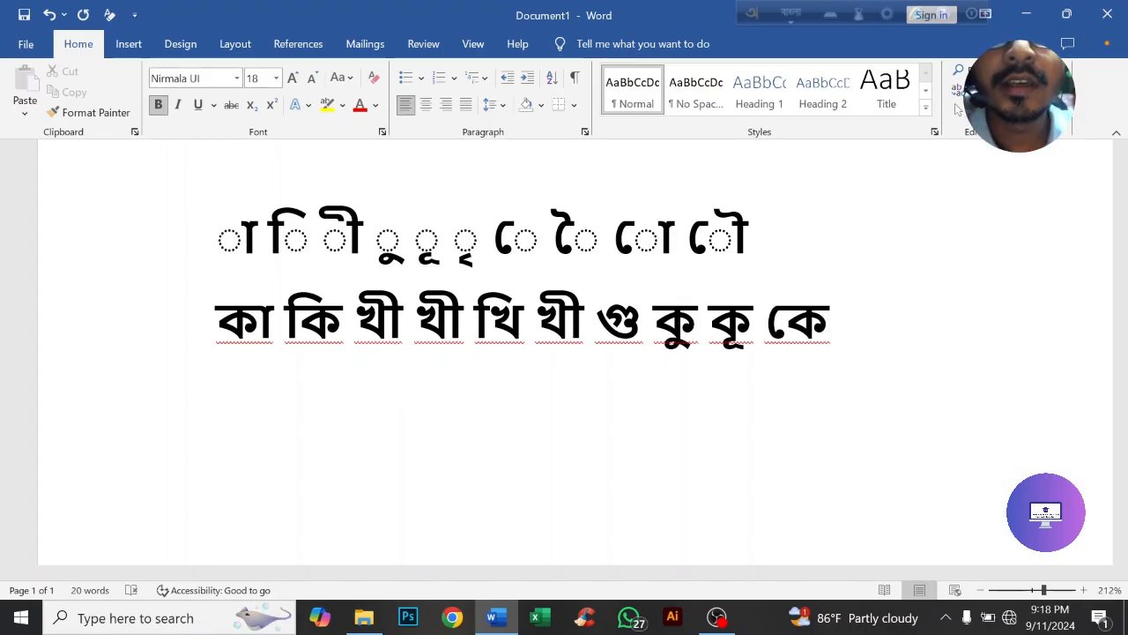
{"action": "type", "text": "ke"}
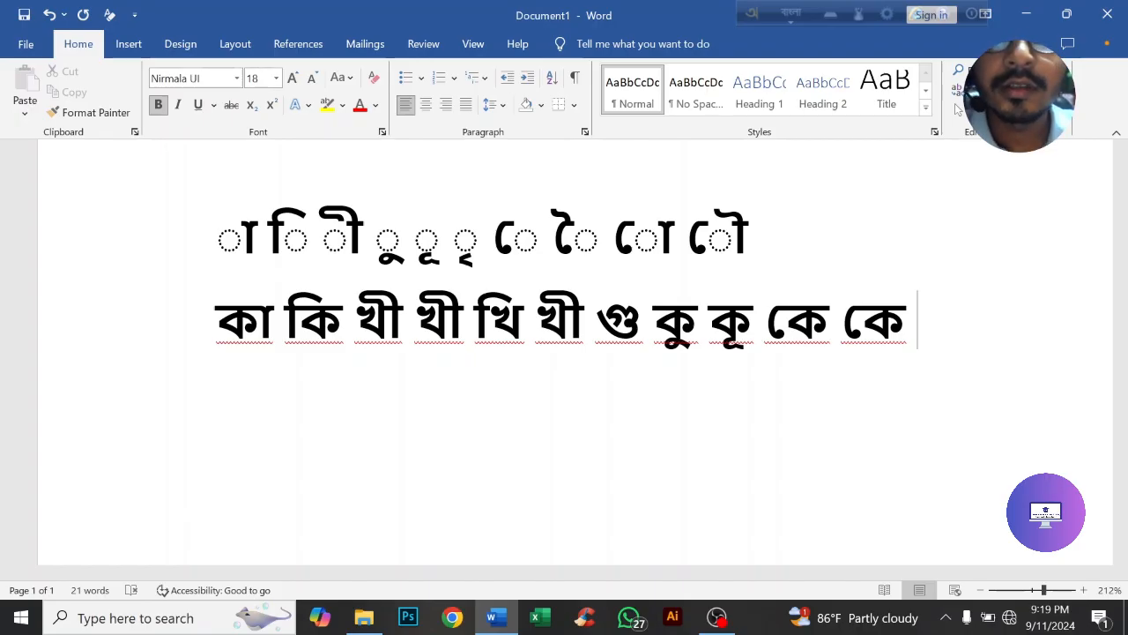
Enter "doi" phonetically, move the suggestion preview clear of the text, and choose the spelling দৈ
{"action": "type", "text": "d"}
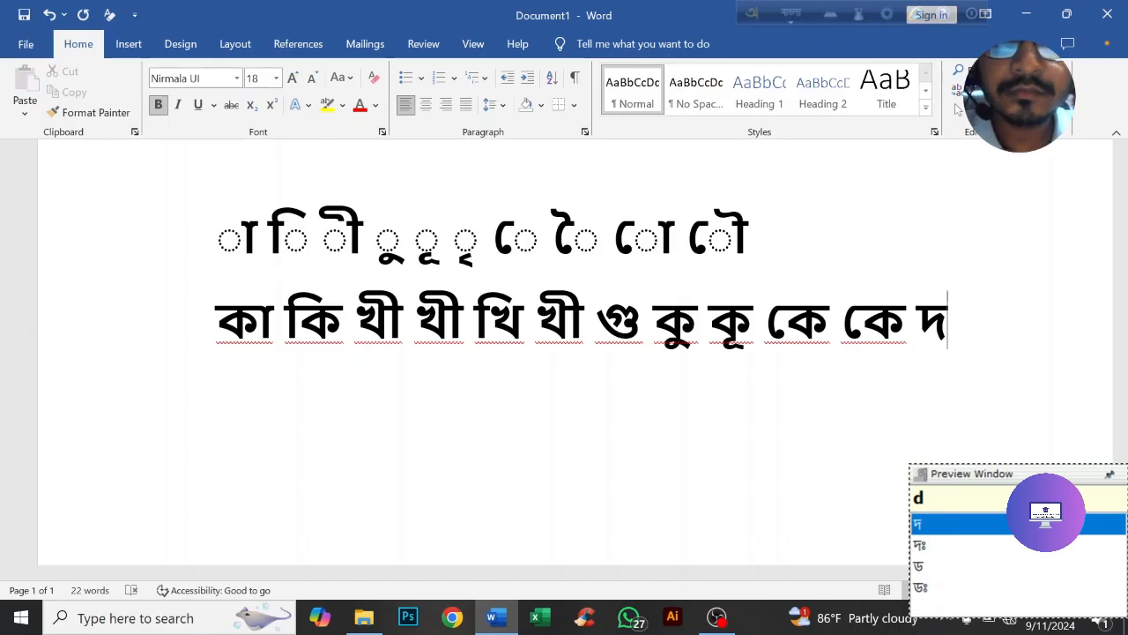
{"action": "type", "text": "oi"}
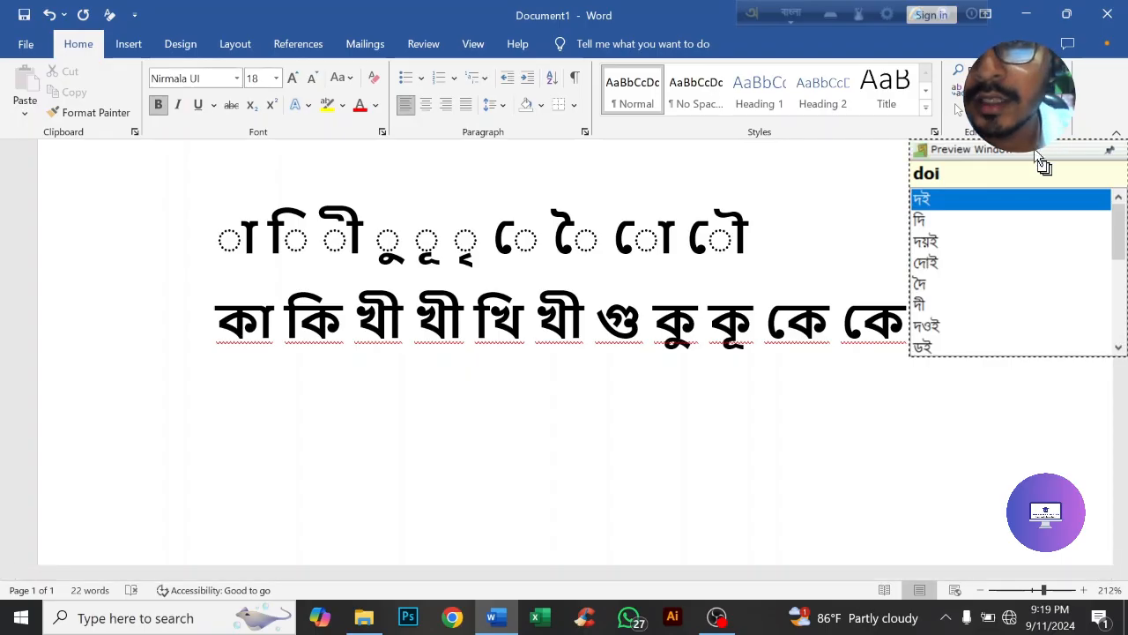
{"action": "left_click_drag", "start_coordinate": [1034, 148], "coordinate": [701, 7]}
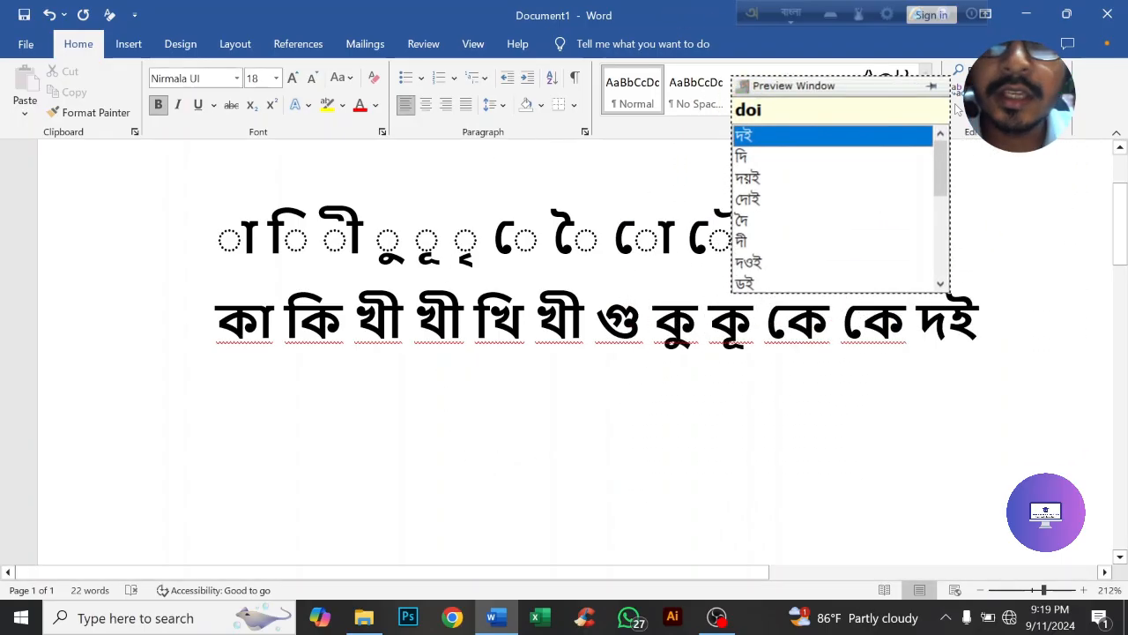
{"action": "key", "text": "Down"}
{"action": "key", "text": "Down"}
{"action": "key", "text": "Down"}
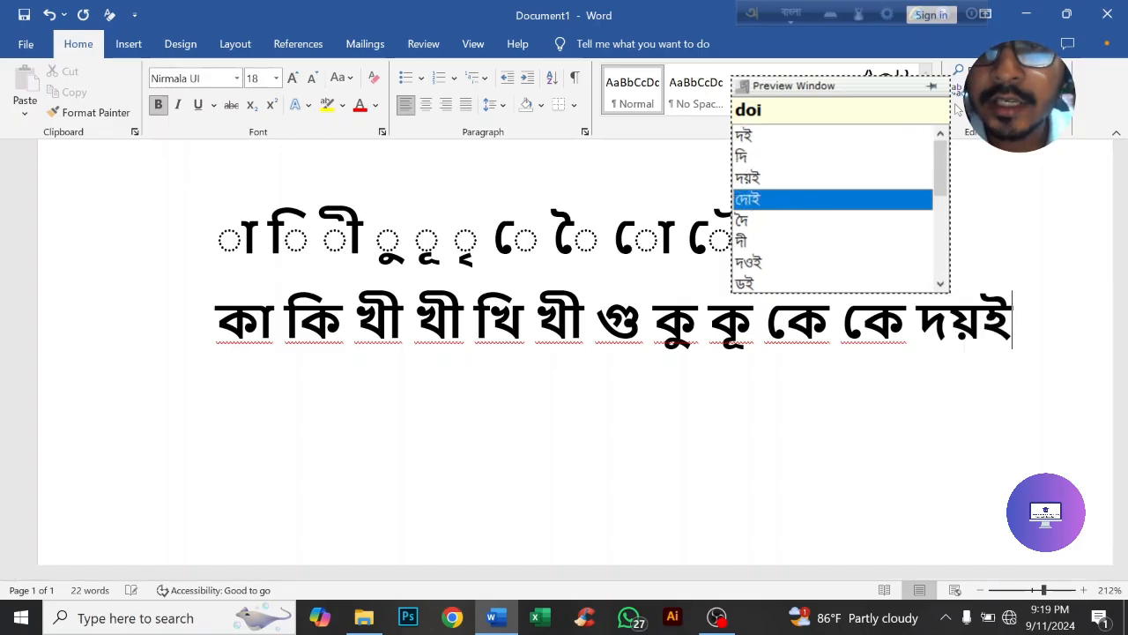
{"action": "key", "text": "Down"}
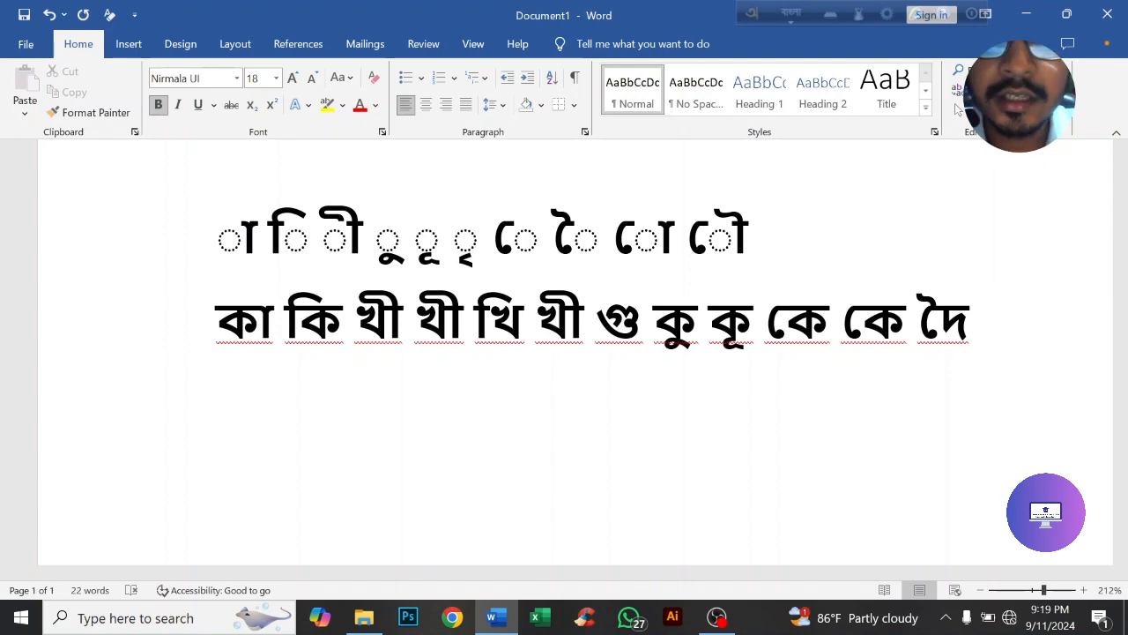
Finish the line of vowel-sign examples with the syllables রো মৌ
{"action": "type", "text": "r"}
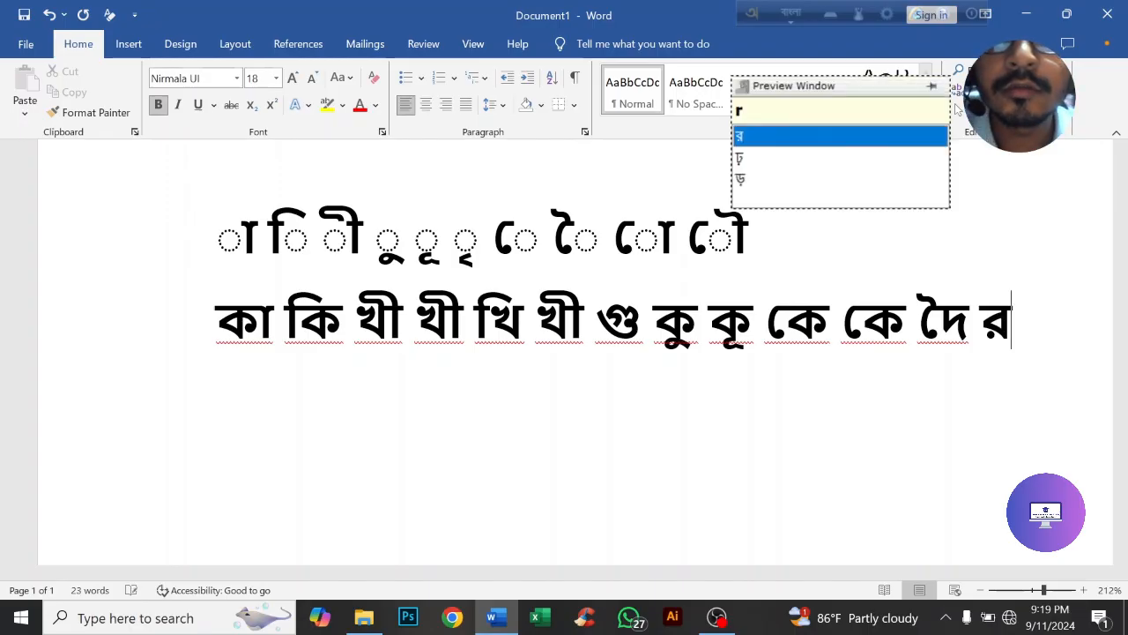
{"action": "type", "text": "o"}
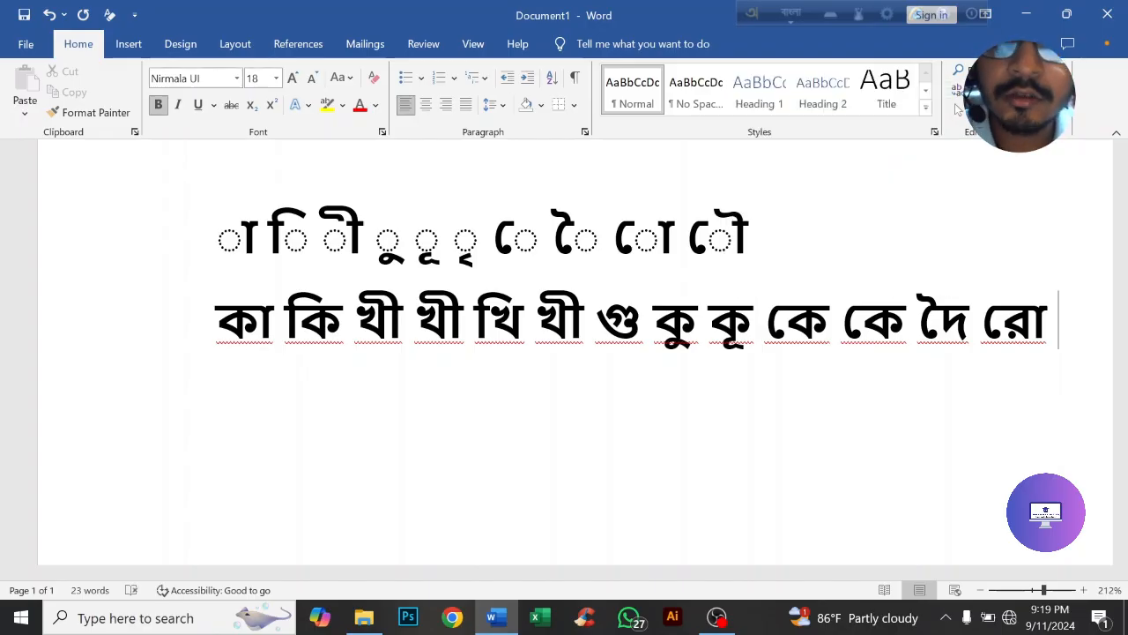
{"action": "type", "text": " mo"}
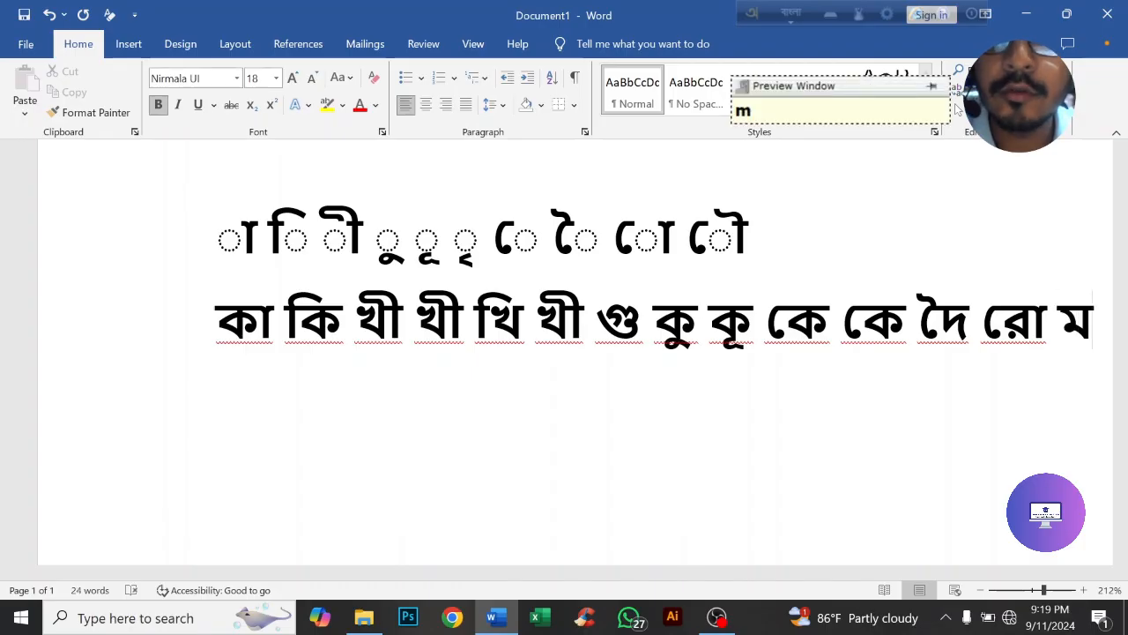
{"action": "type", "text": "u"}
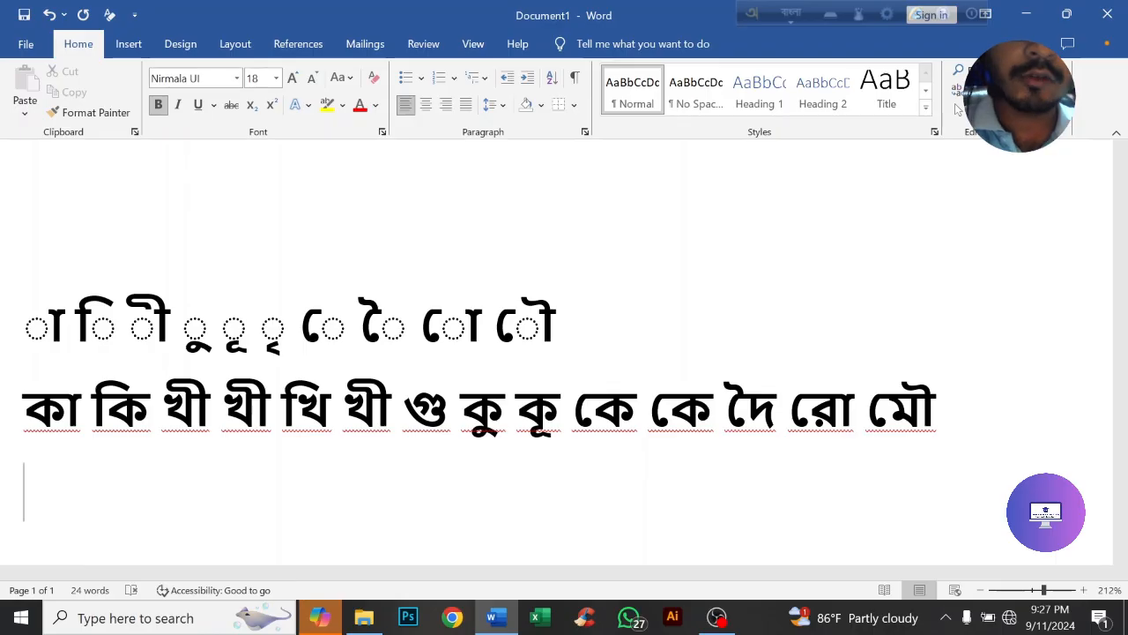
Start the third line with the conjunct ক্ম, and enter "khm" phonetically, choosing the suggested spelling ক্ষম
{"action": "type", "text": "km"}
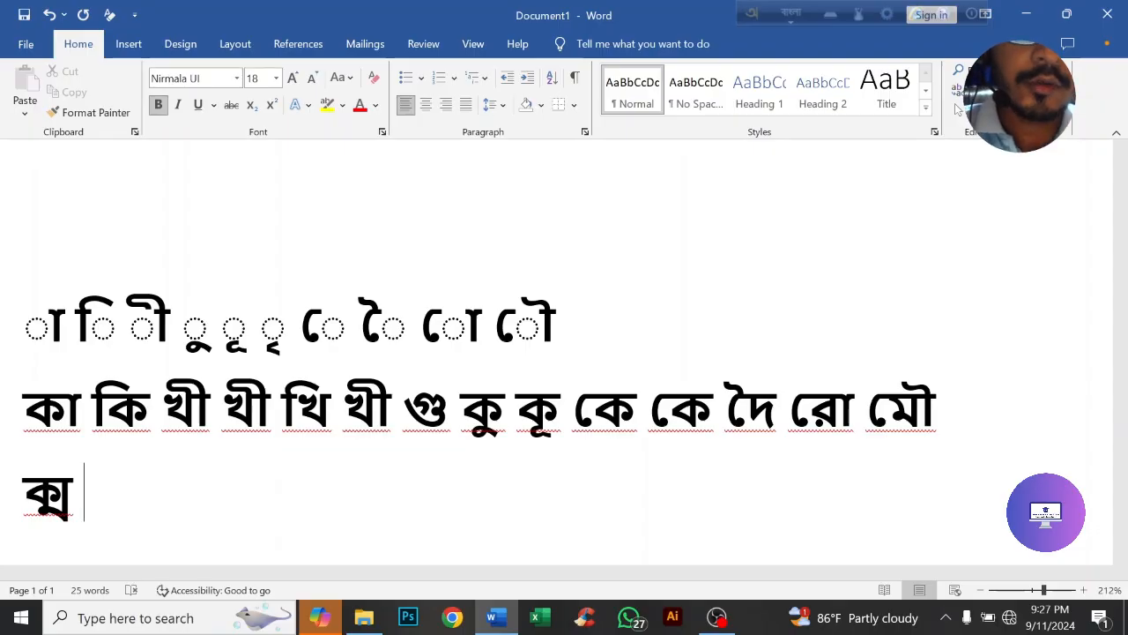
{"action": "type", "text": "khm"}
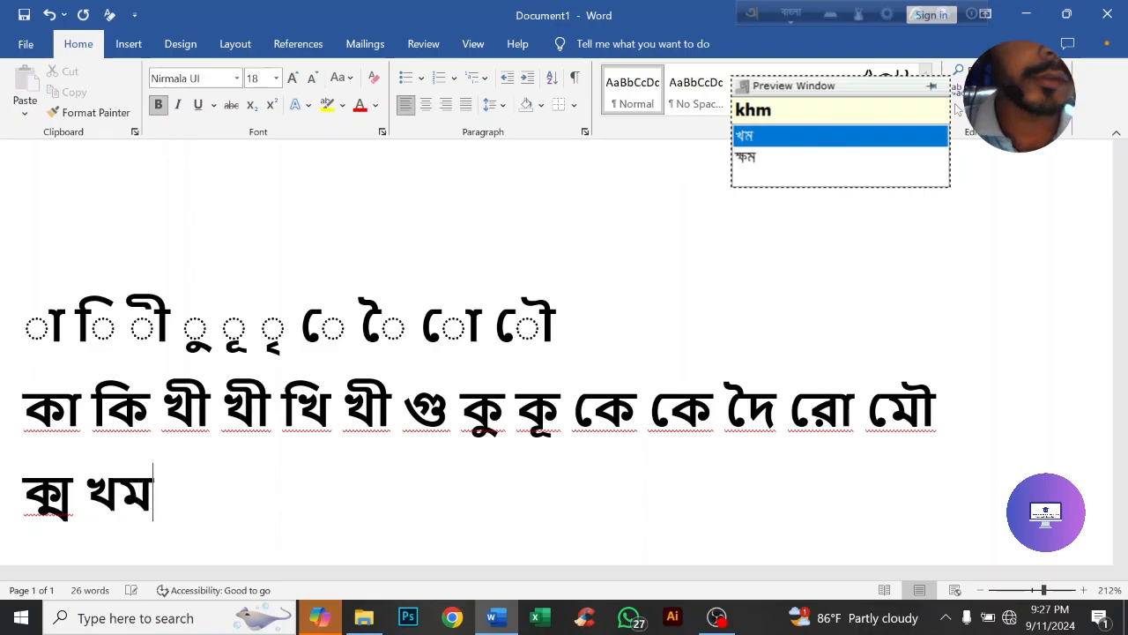
{"action": "key", "text": "Down"}
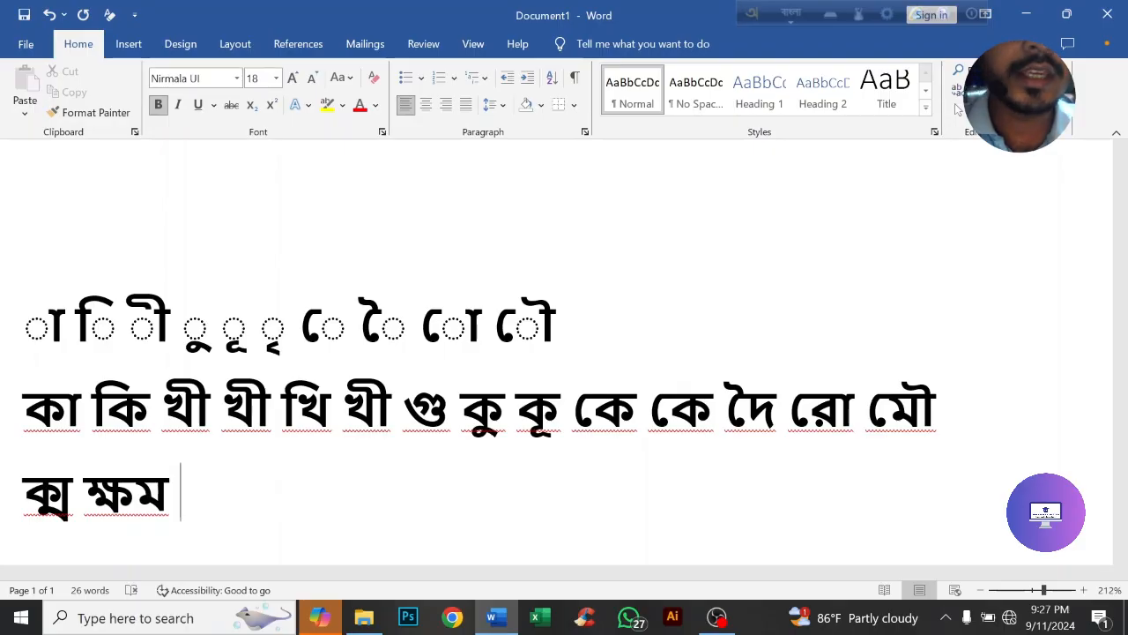
Add the conjunct ন্য twice to the third line, spelled phonetically as "nZ"
{"action": "type", "text": "n"}
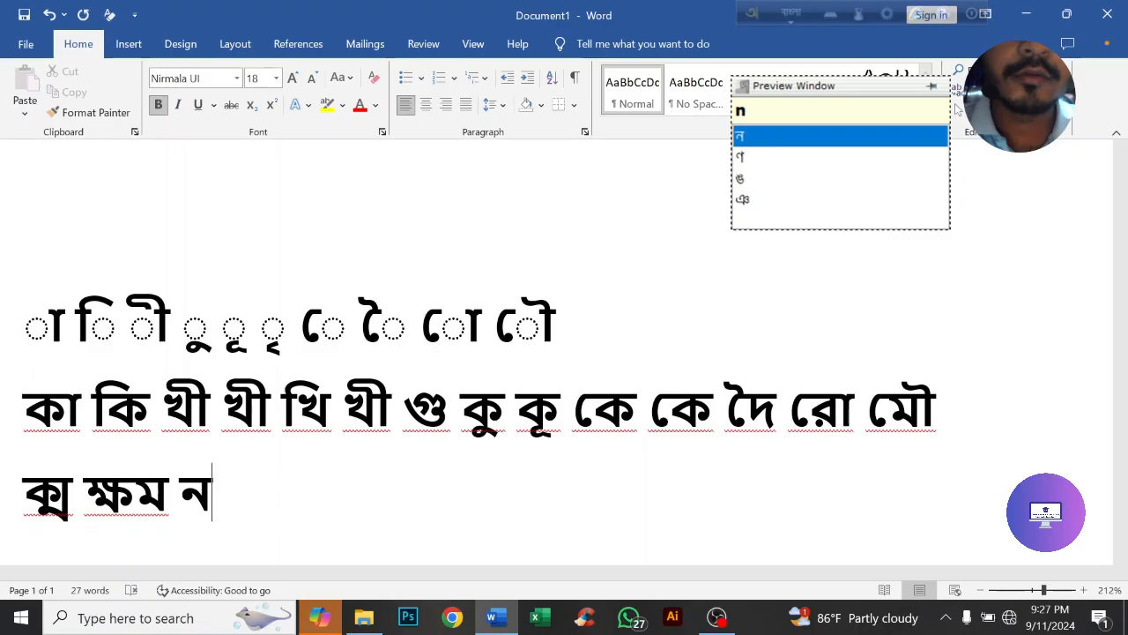
{"action": "type", "text": "j"}
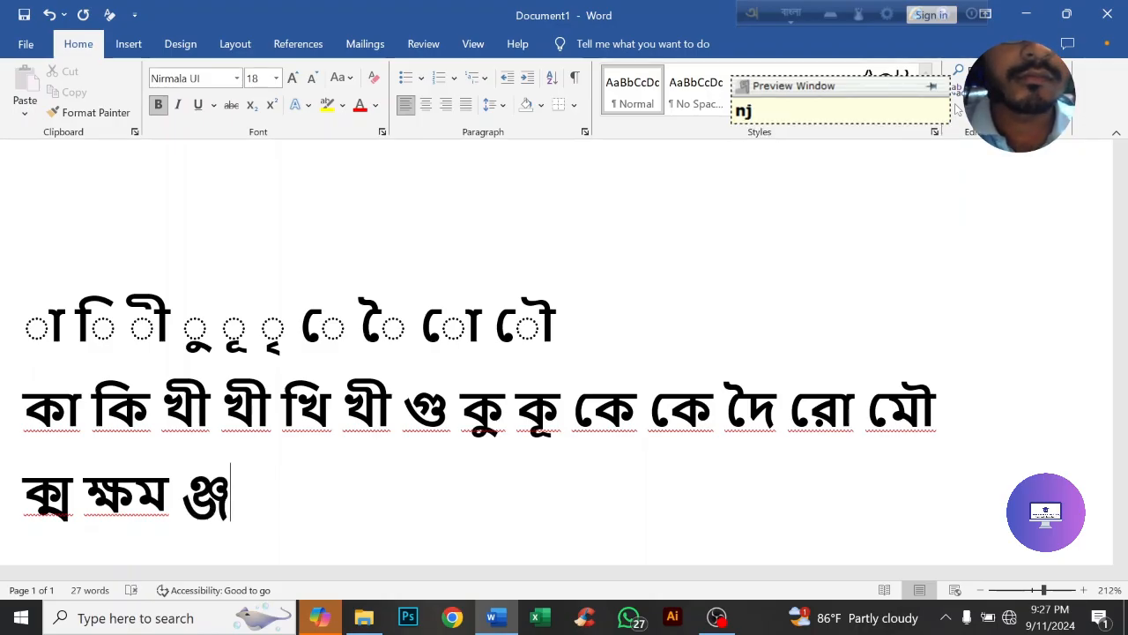
{"action": "key", "text": "BackSpace"}
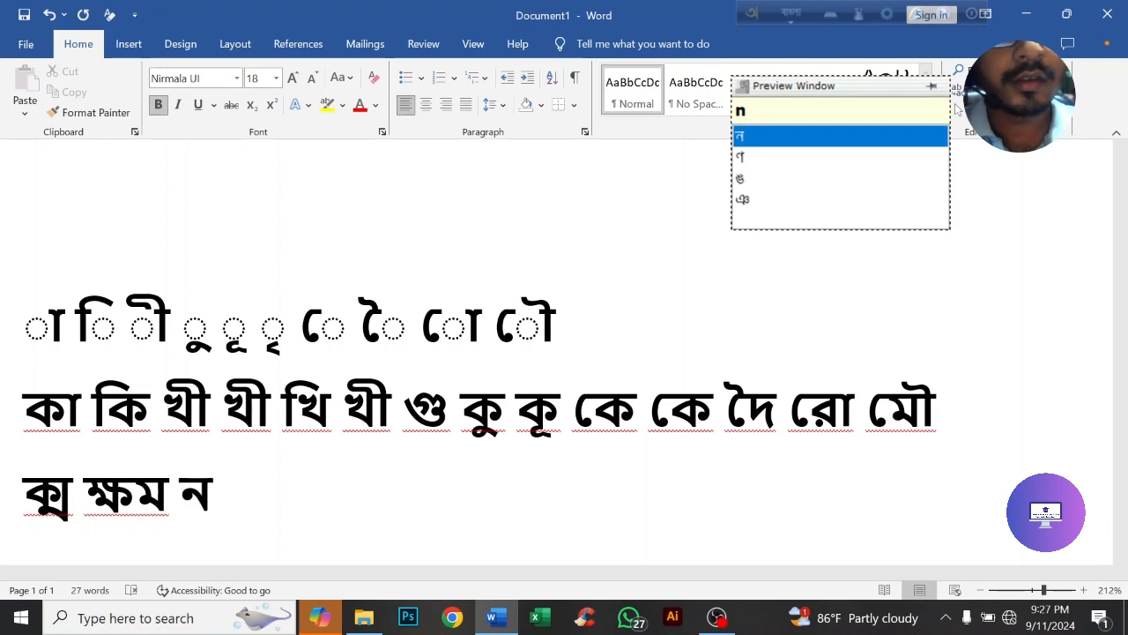
{"action": "type", "text": "Zy "}
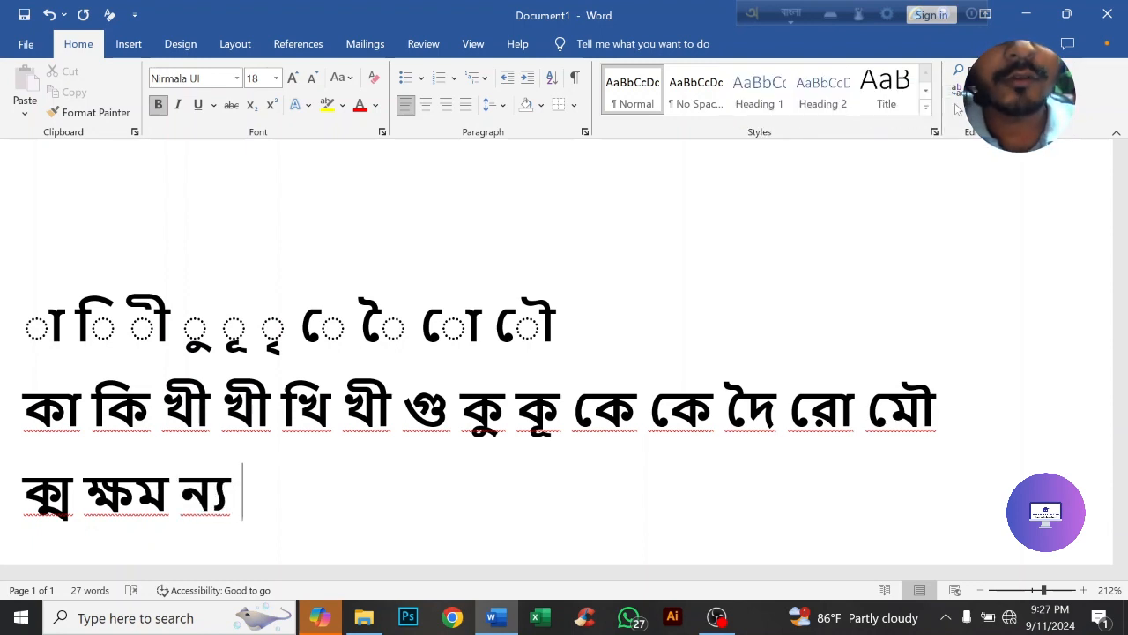
{"action": "type", "text": "nZy "}
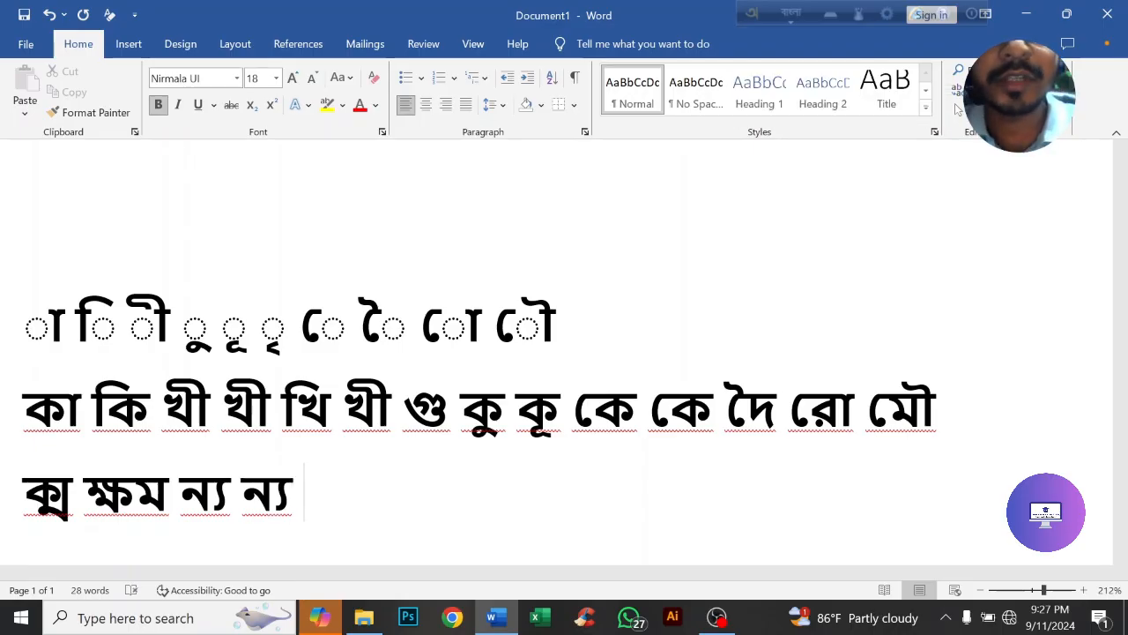
{"action": "type", "text": "z"}
{"action": "key", "text": "BackSpace"}
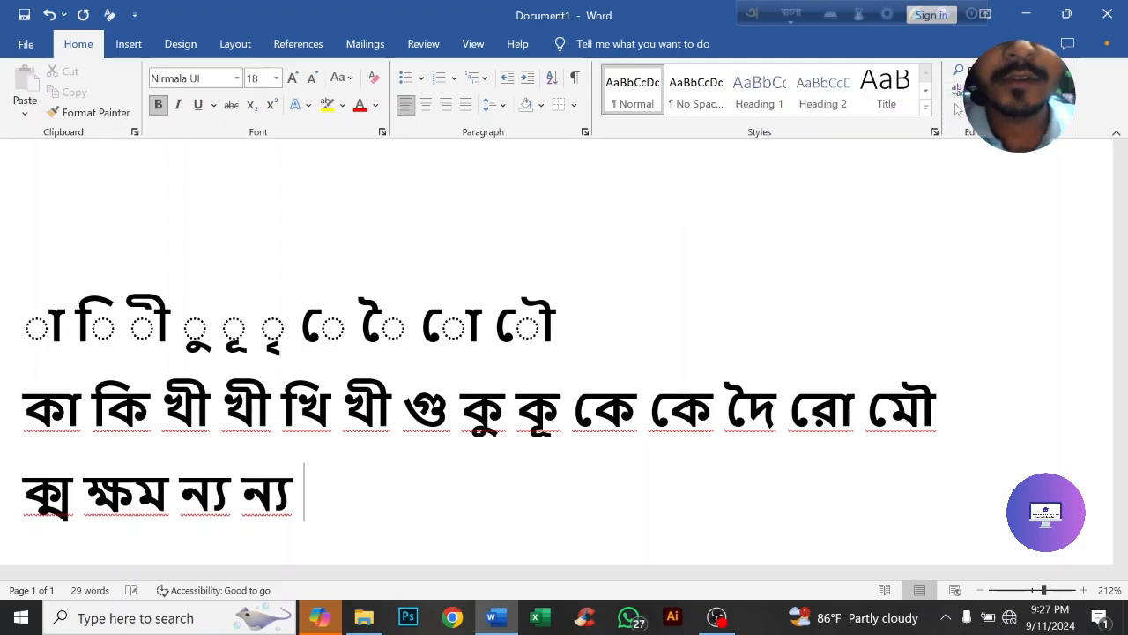
{"action": "type", "text": "Z"}
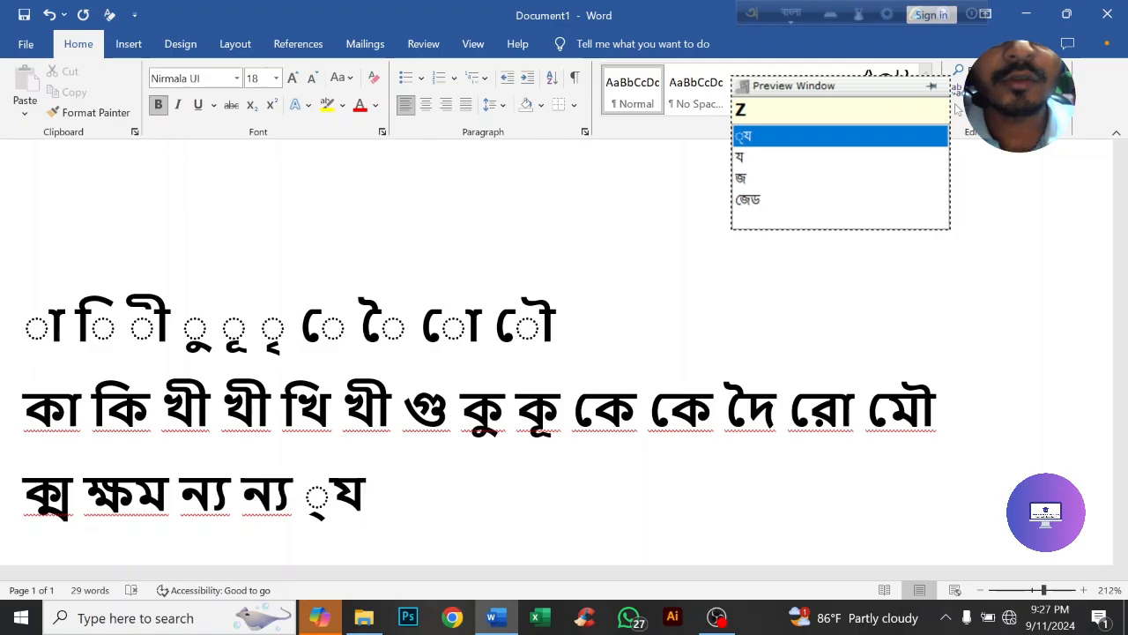
{"action": "key", "text": "BackSpace"}
{"action": "type", "text": "Z"}
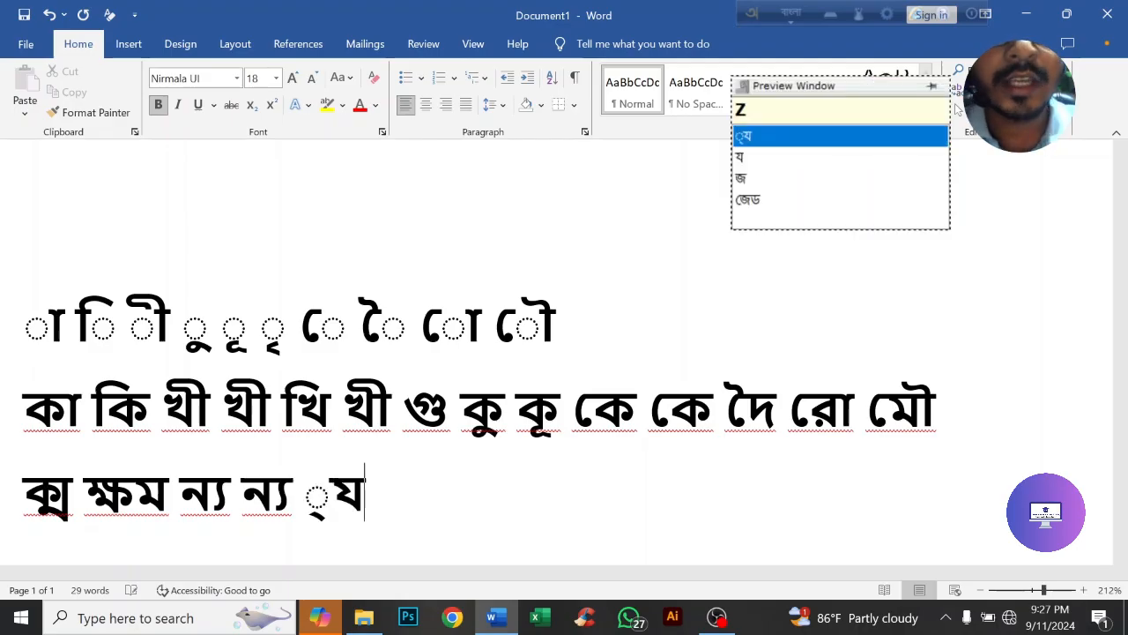
{"action": "key", "text": "BackSpace"}
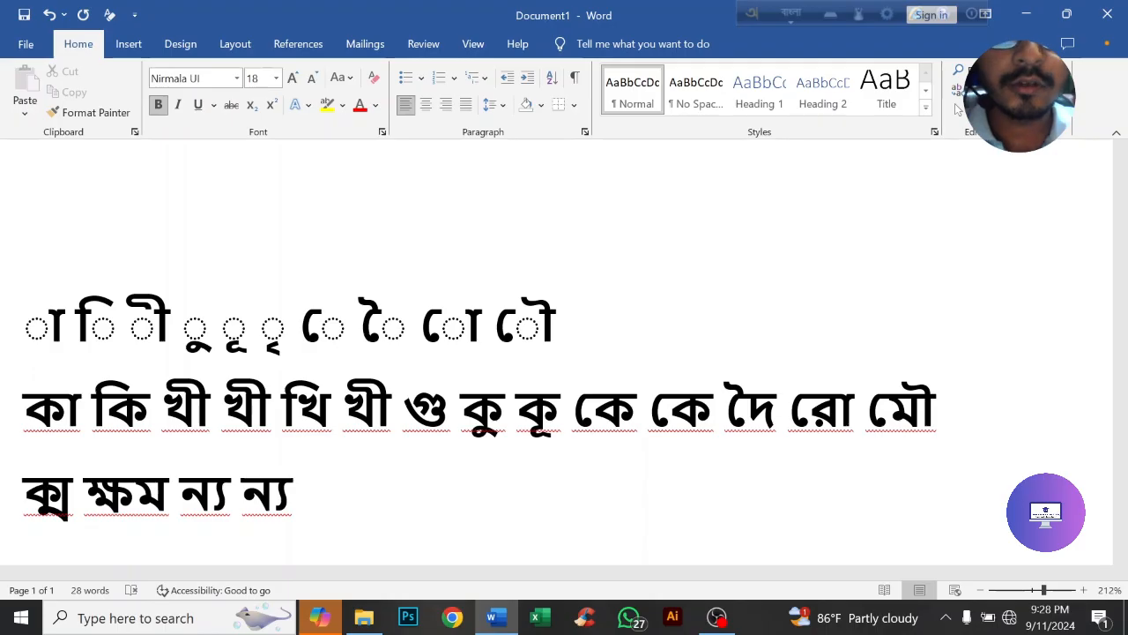
Finish the line of conjunct examples with ক্ল স্ব স্ন and begin a new line below it
{"action": "type", "text": "k"}
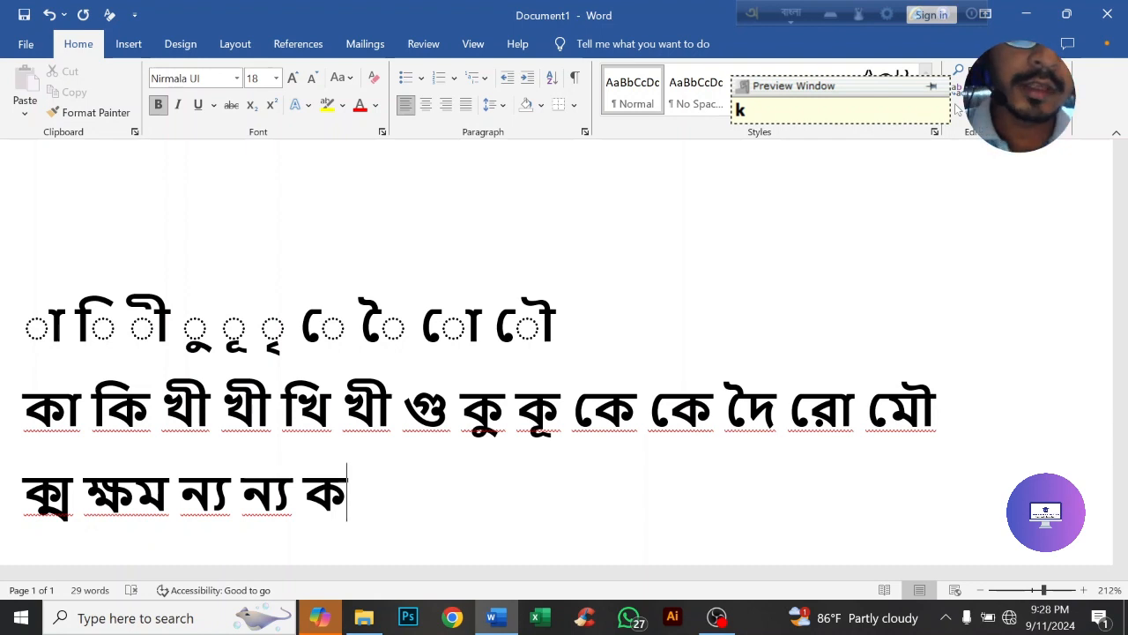
{"action": "type", "text": "l"}
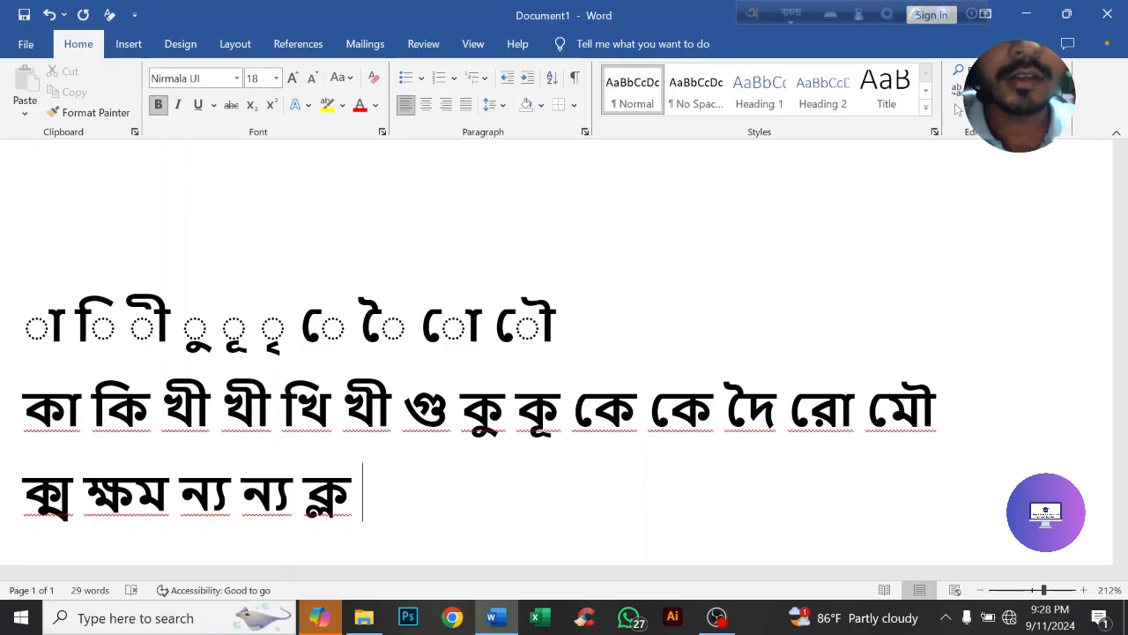
{"action": "type", "text": "s"}
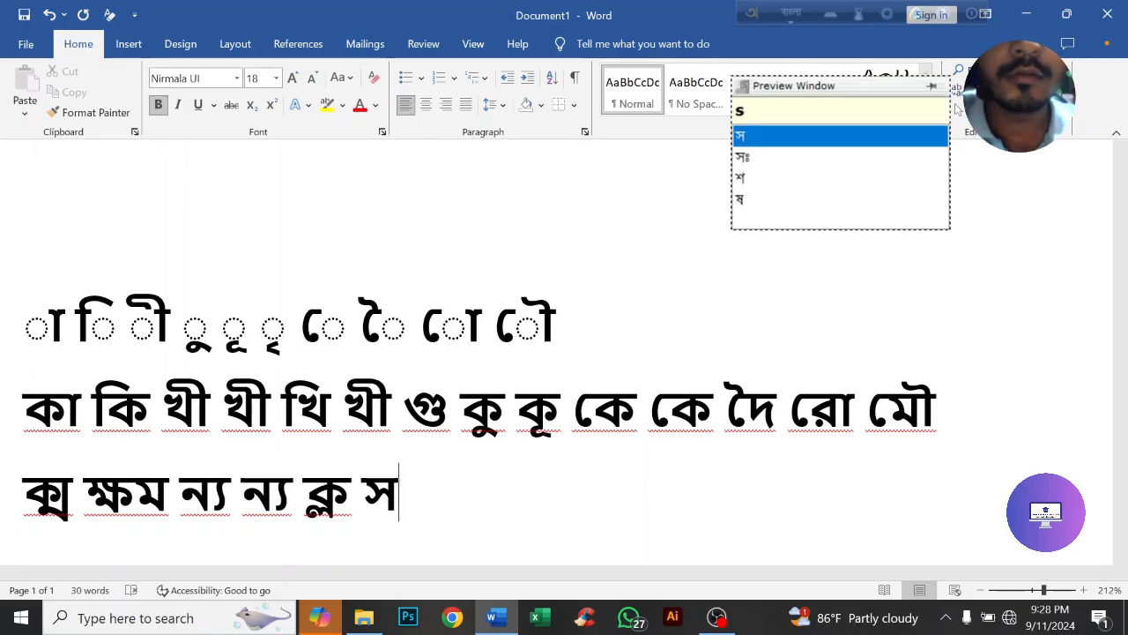
{"action": "type", "text": "b"}
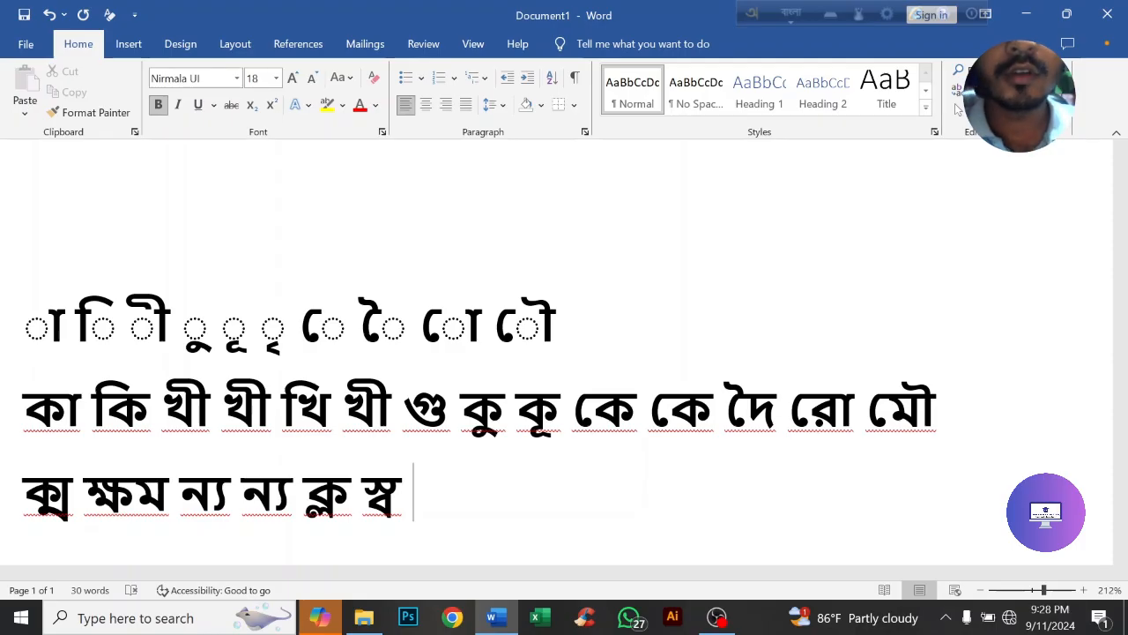
{"action": "type", "text": "s"}
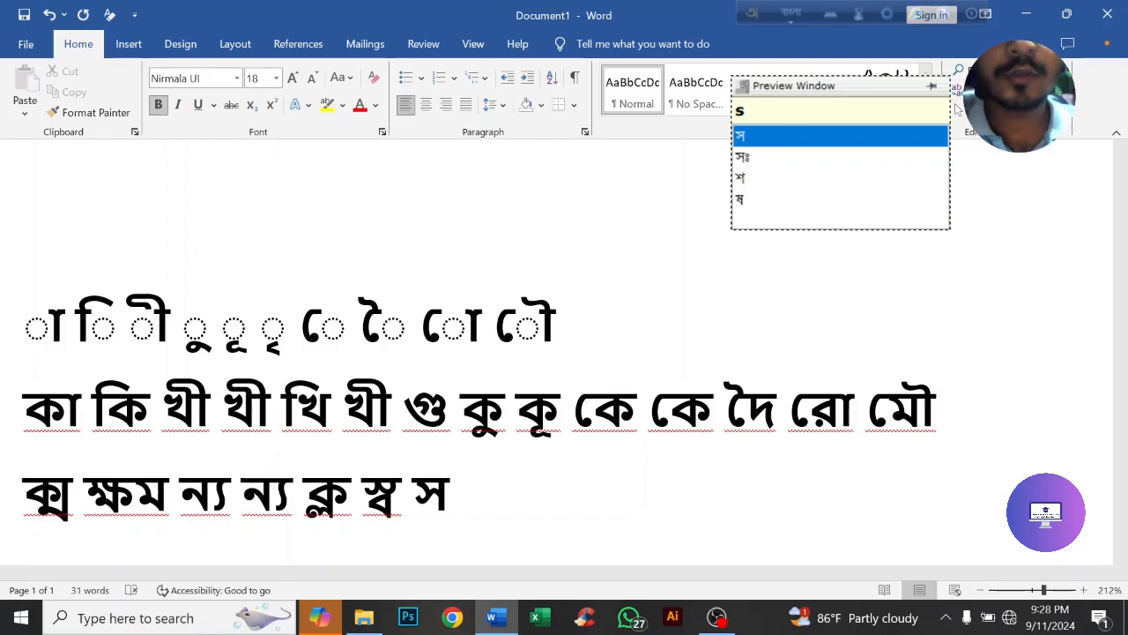
{"action": "type", "text": "n"}
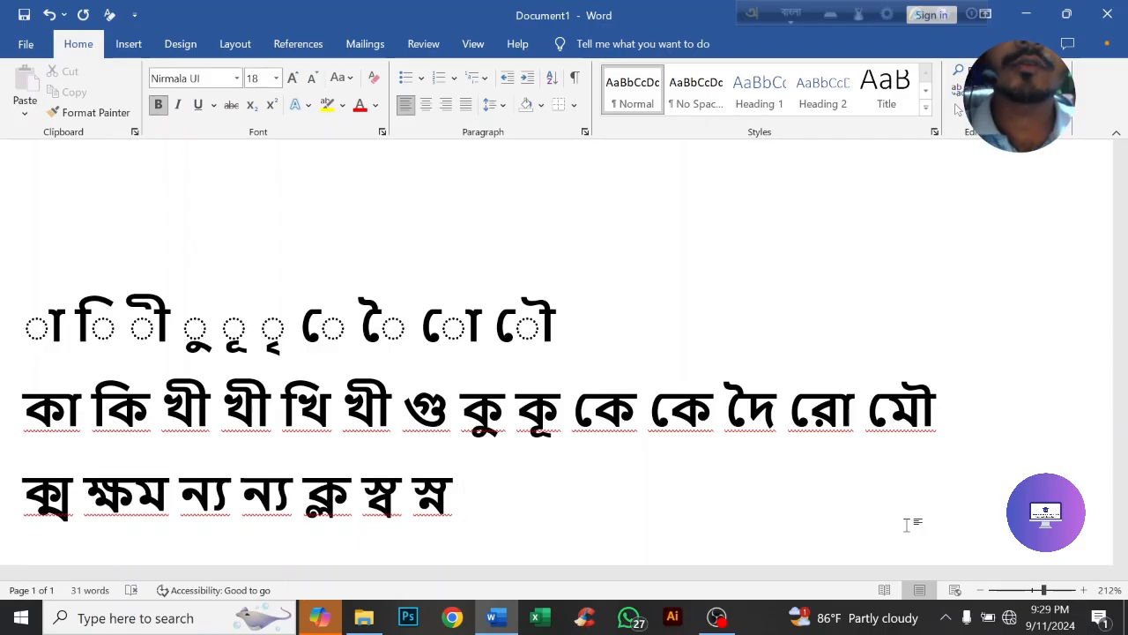
{"action": "key", "text": "Return"}
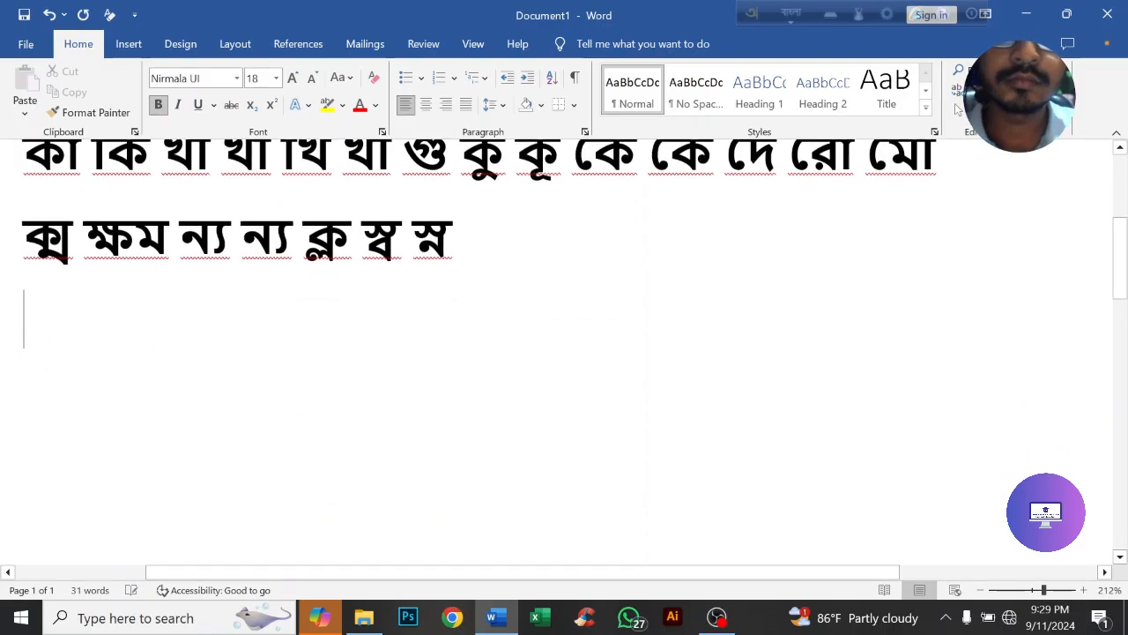